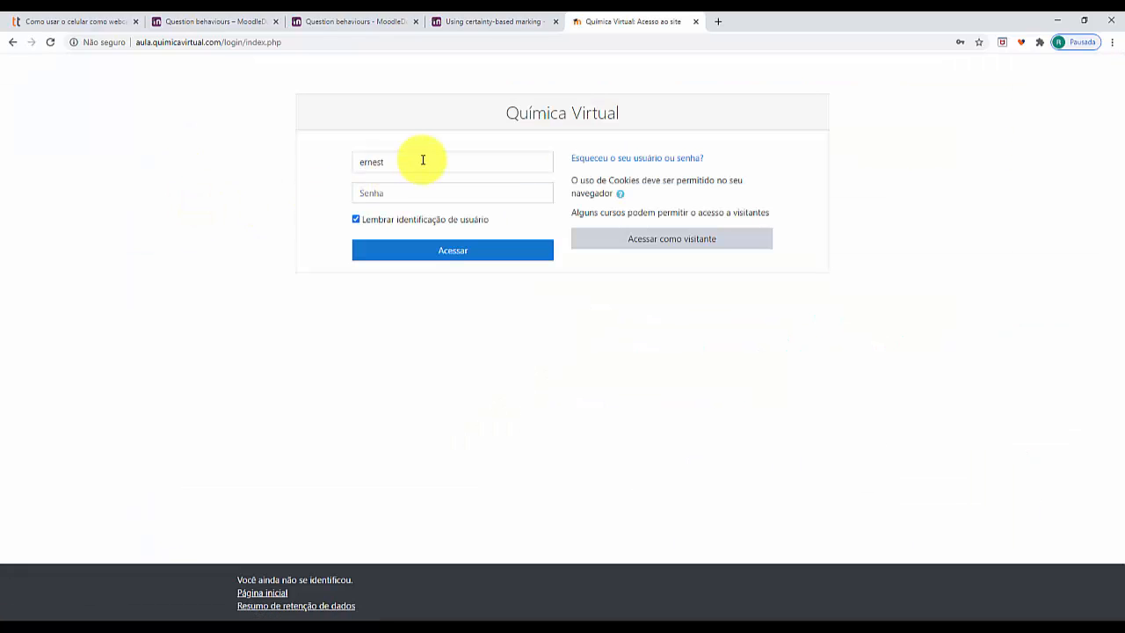
Step: Log in to Química Virtual with the saved account's username and password
left_click(413, 162)
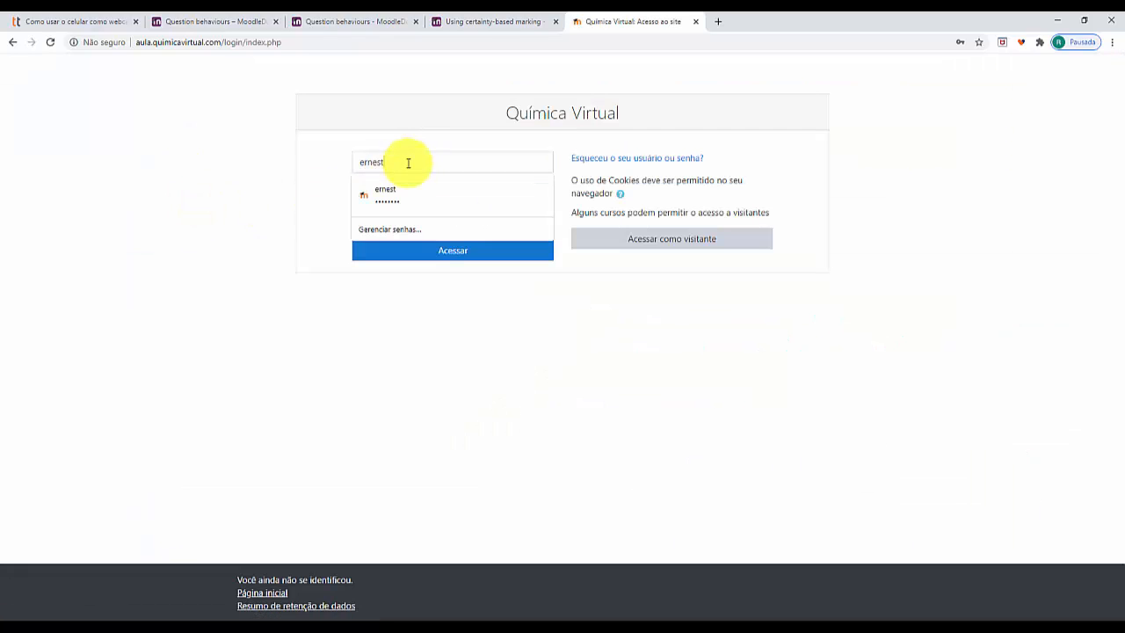
left_click(396, 193)
left_click(436, 255)
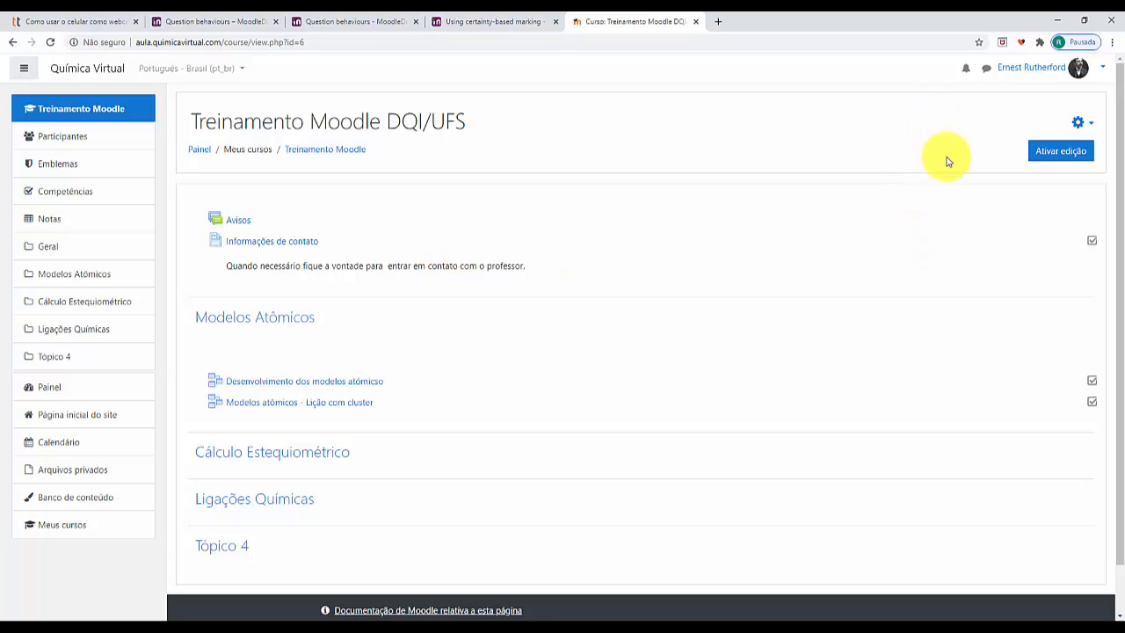
Step: Turn on course editing and start adding a Questionário activity to the Modelos Atômicos section
left_click(1047, 159)
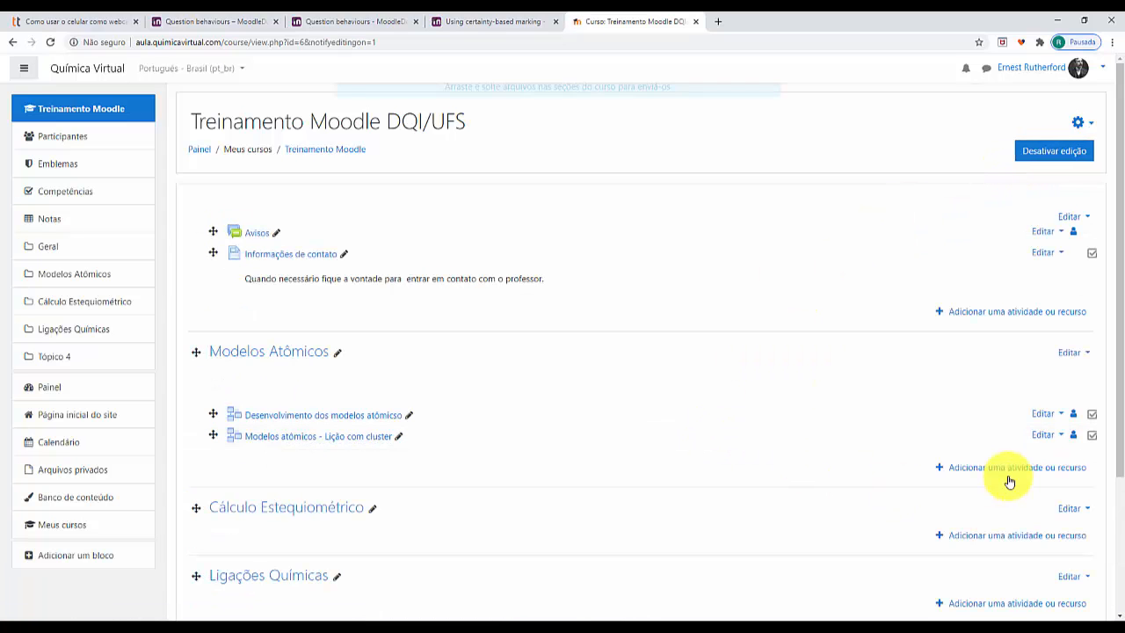
left_click(1005, 472)
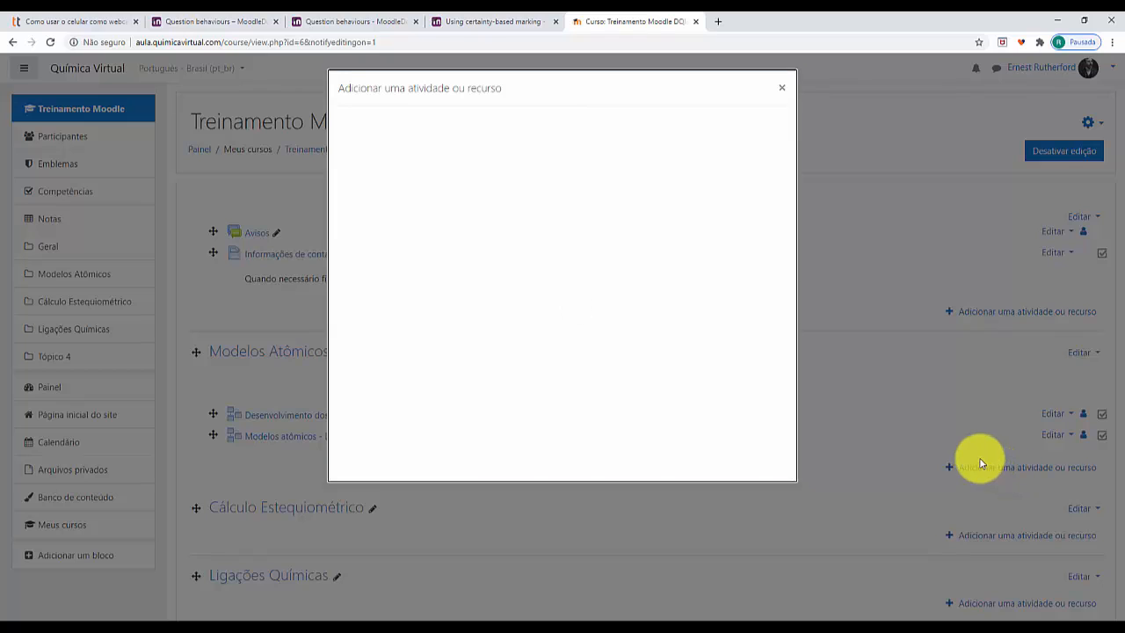
left_click(532, 451)
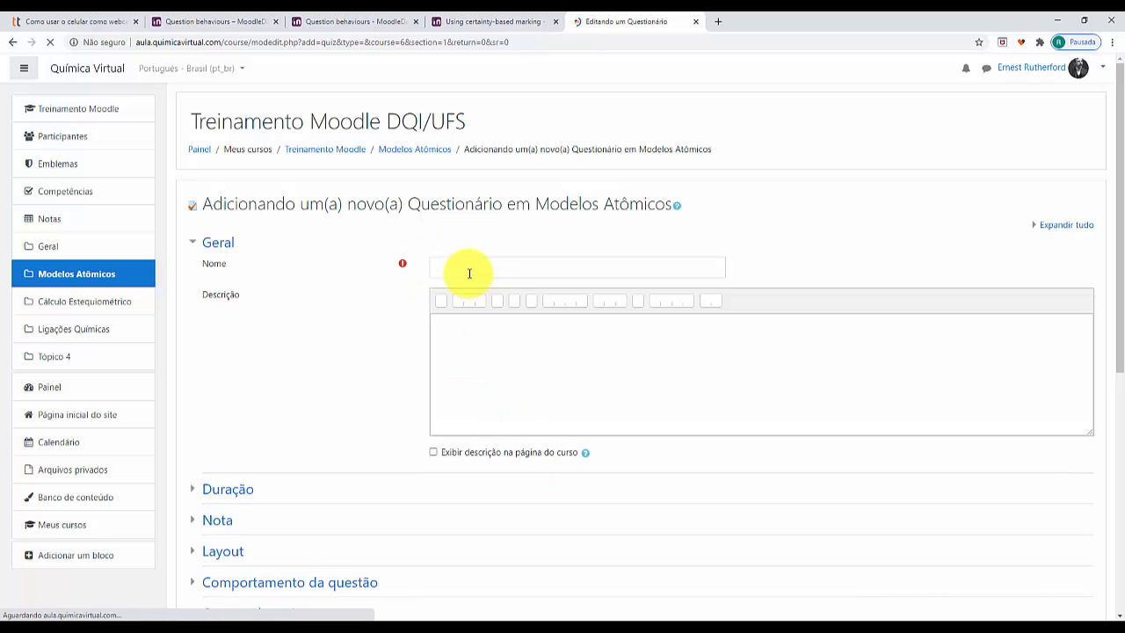
Step: Name the quiz "Prona nume 1", describe it as "resolver hoje das 15 as 17 h", and show the description on the course page
left_click(469, 275)
type("Prona nume 1")
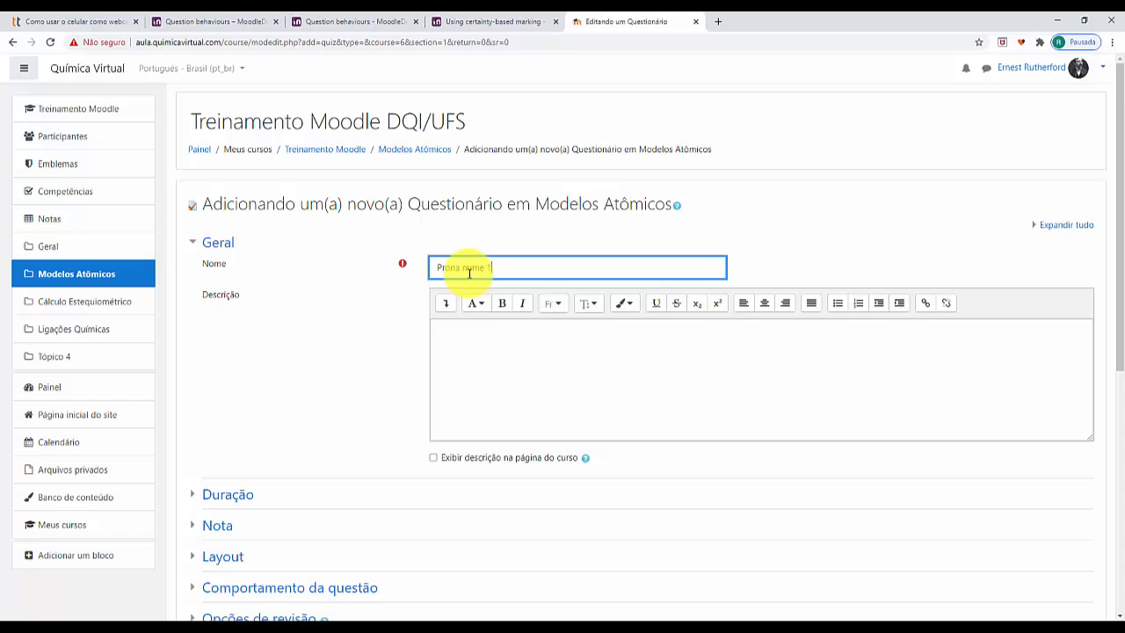
left_click(499, 347)
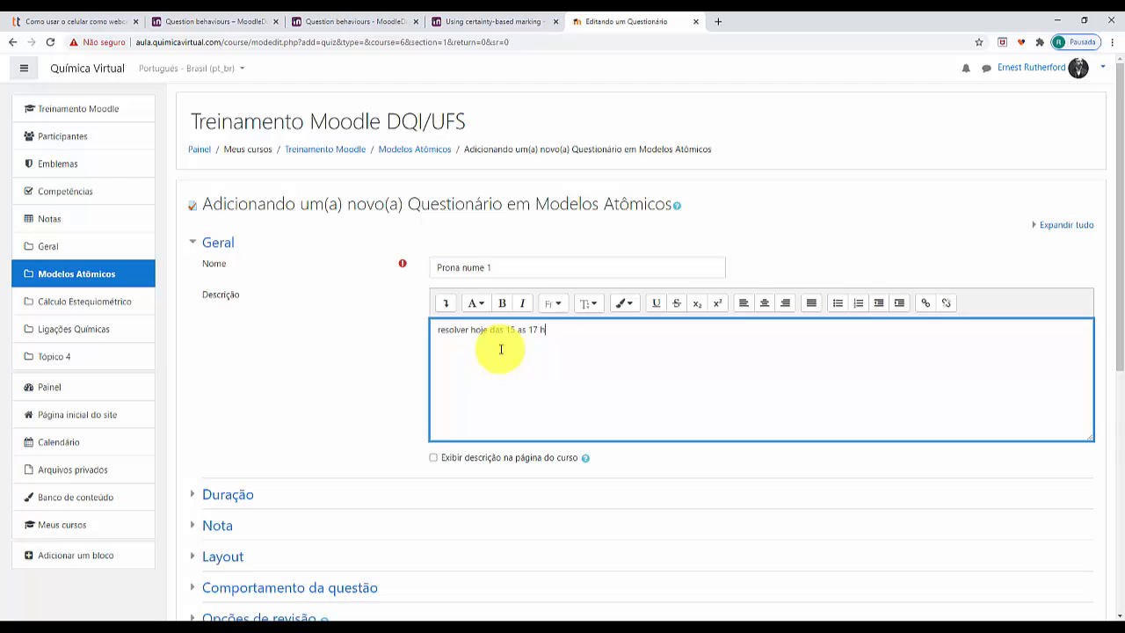
left_click(434, 457)
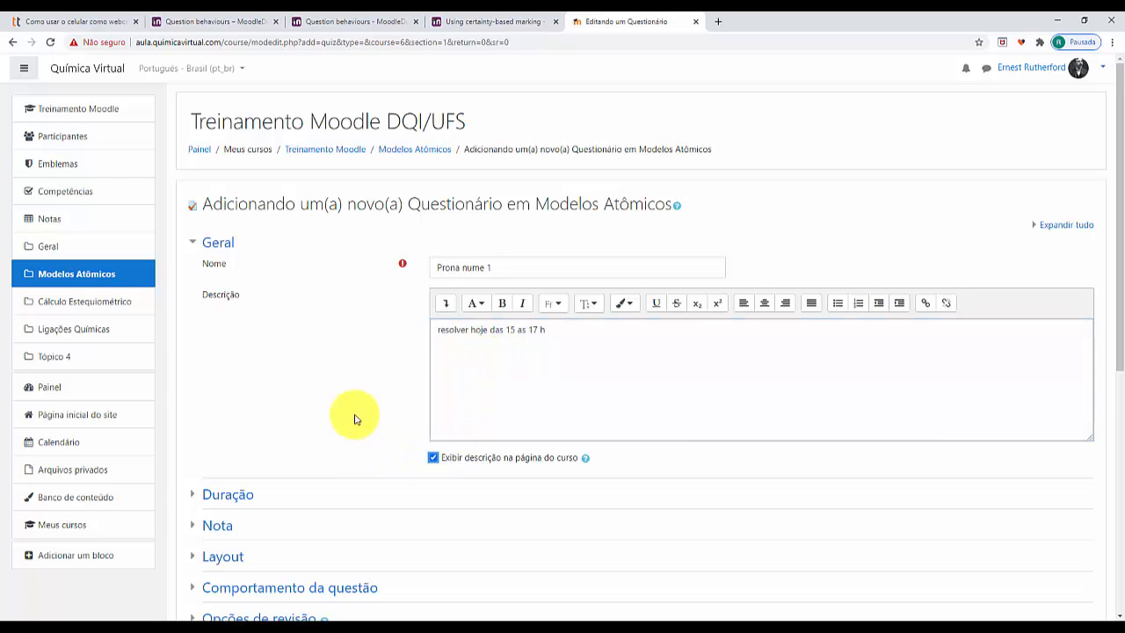
Step: Examine the quiz's Duração settings, including the time-expiry choices, and the Nota settings with the grade category choices
scroll(325, 413, "down", 2)
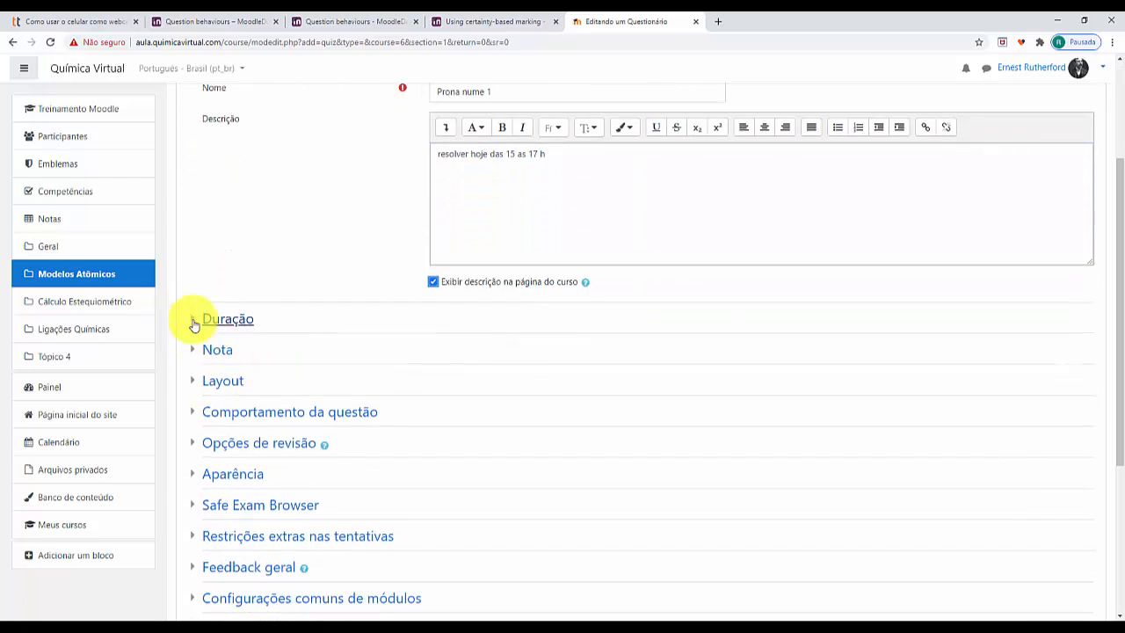
left_click(193, 320)
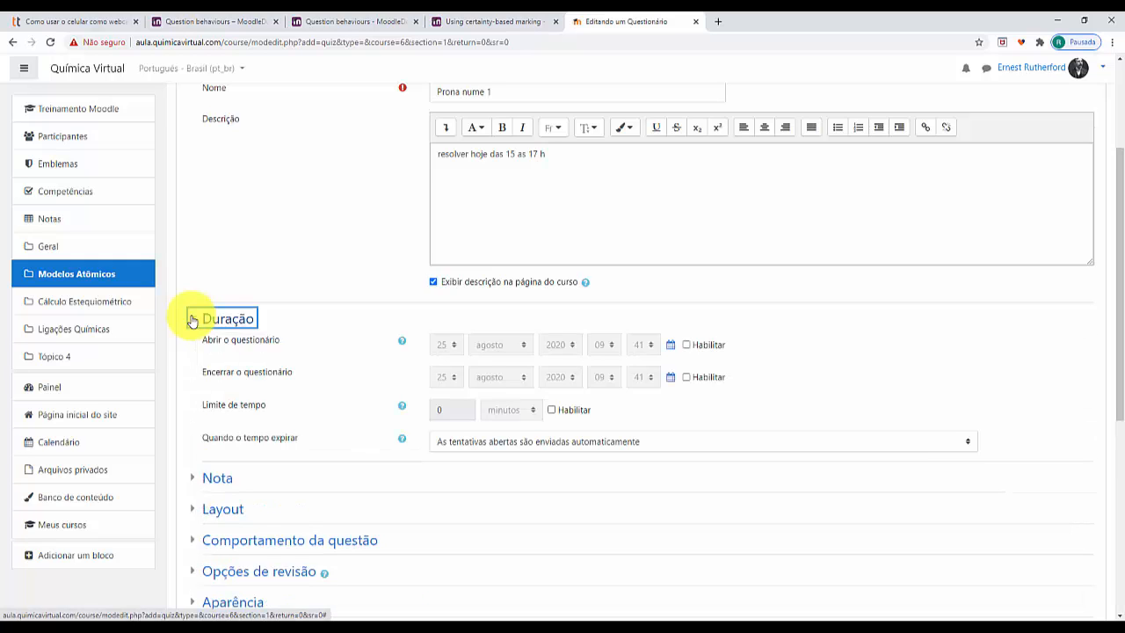
scroll(211, 326, "down", 2)
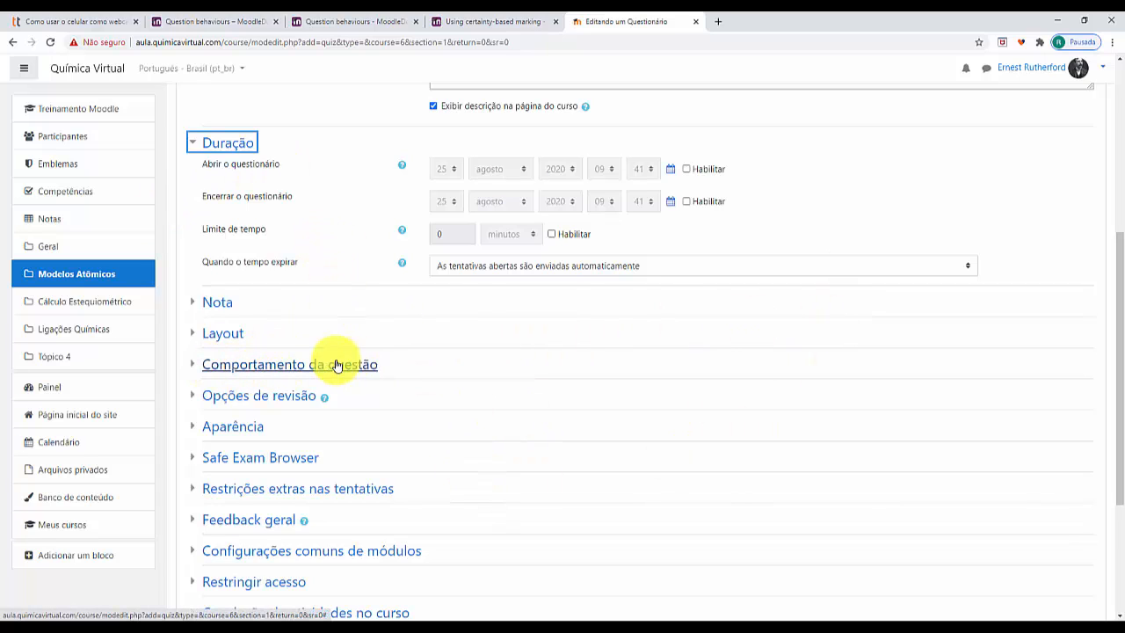
scroll(369, 335, "up", 3)
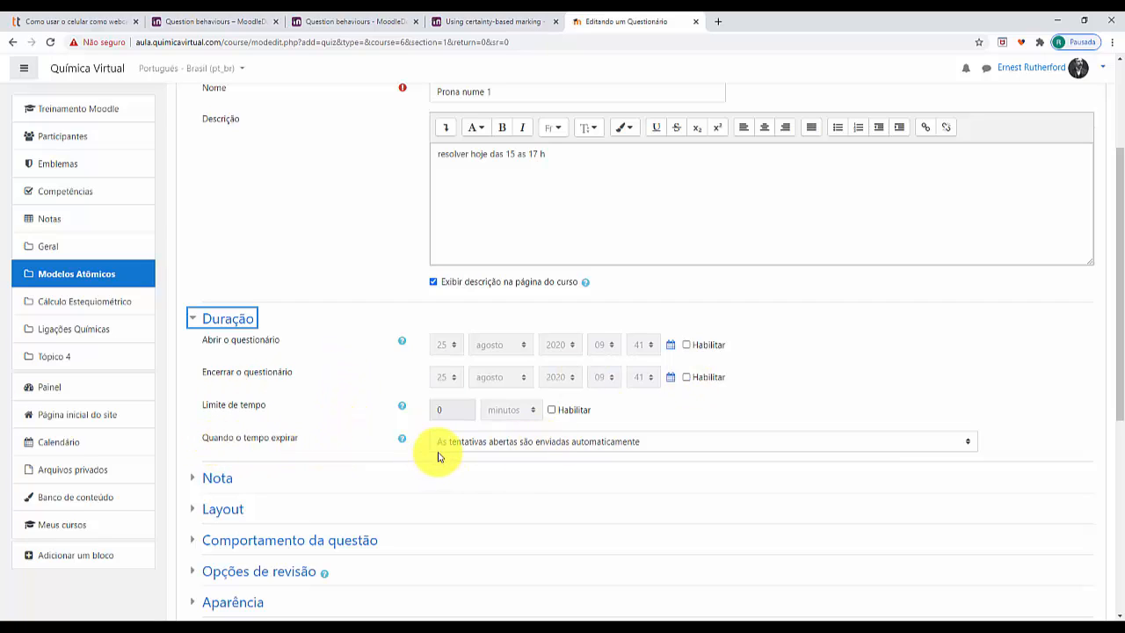
left_click(837, 442)
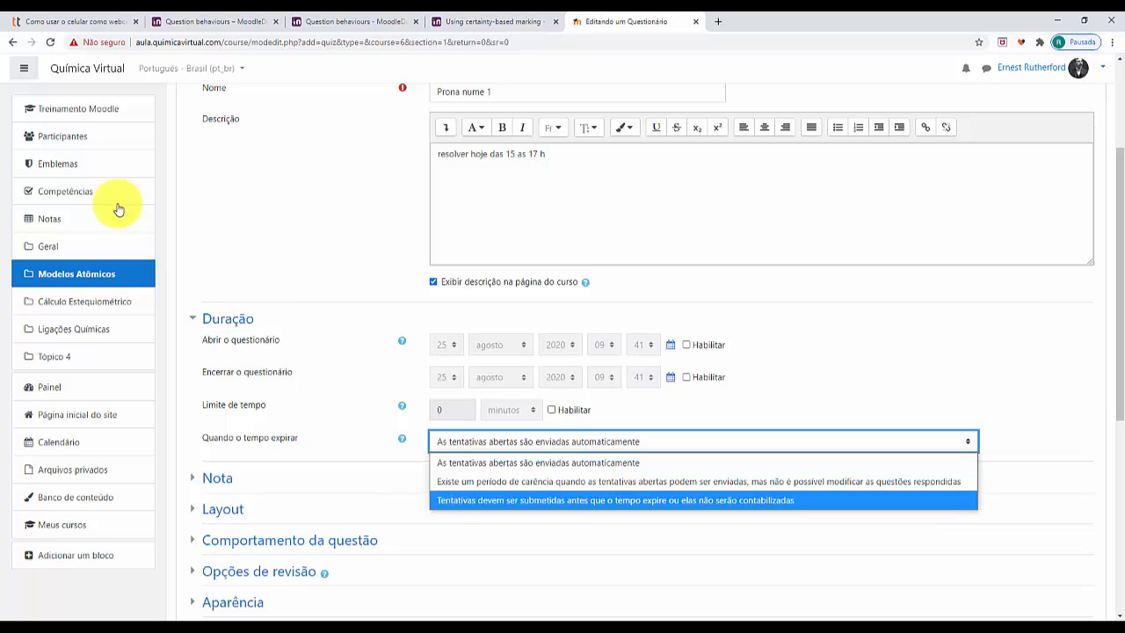
left_click(1055, 374)
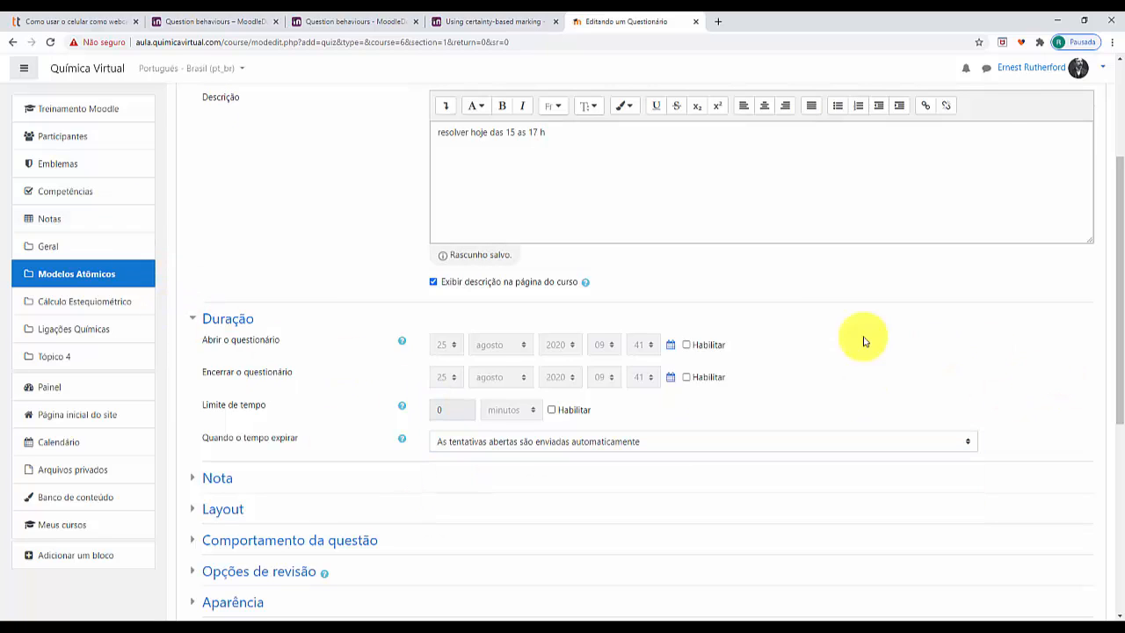
left_click(195, 320)
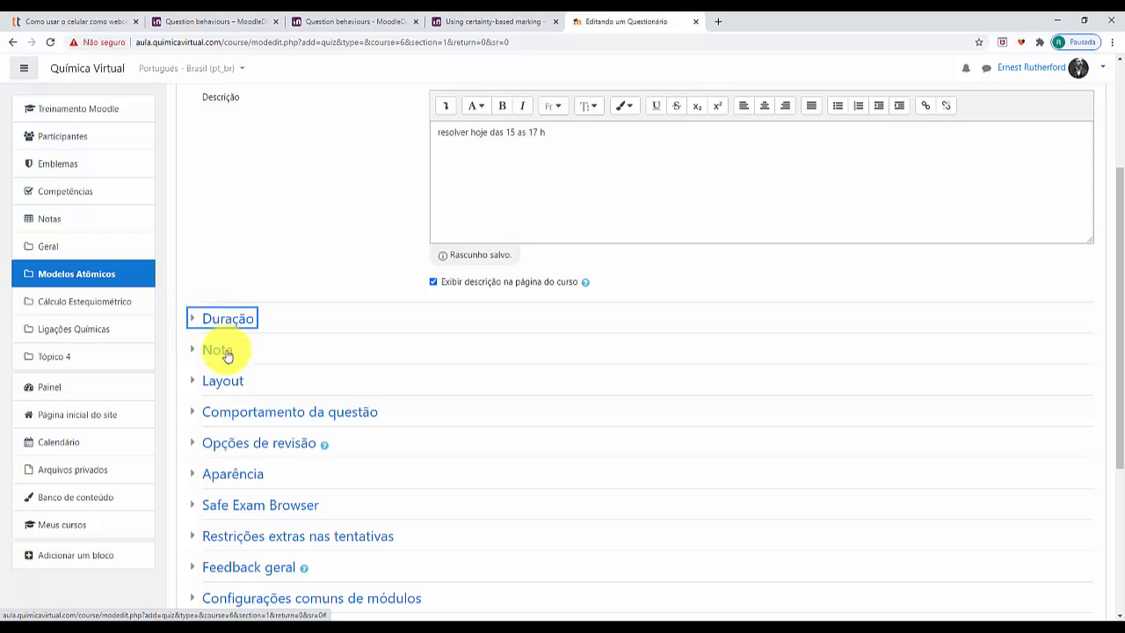
left_click(196, 349)
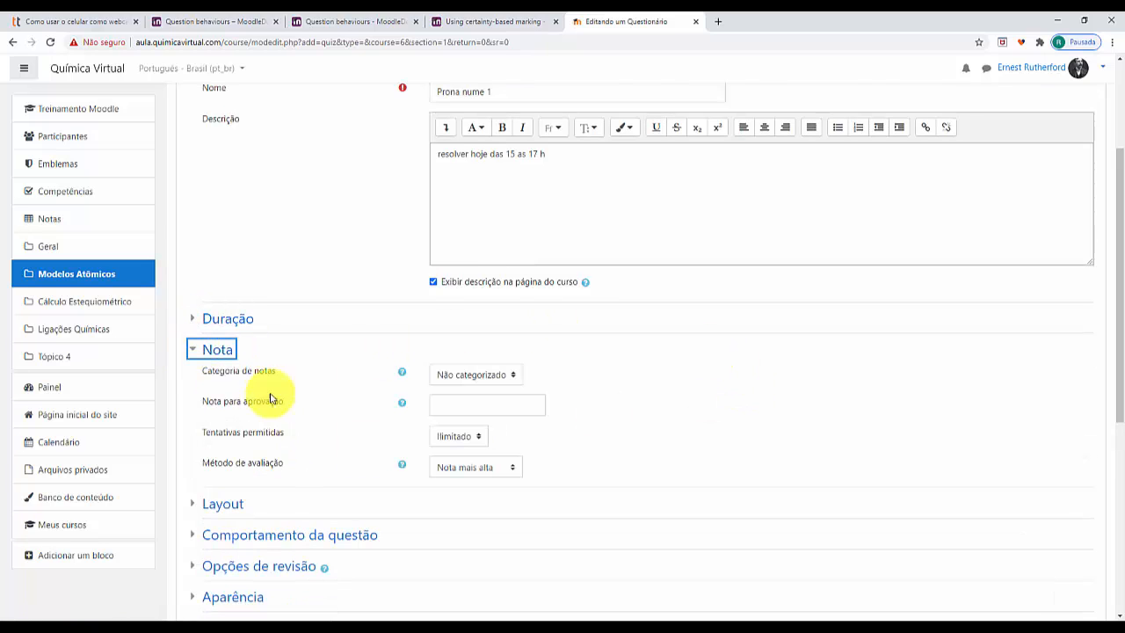
left_click(498, 375)
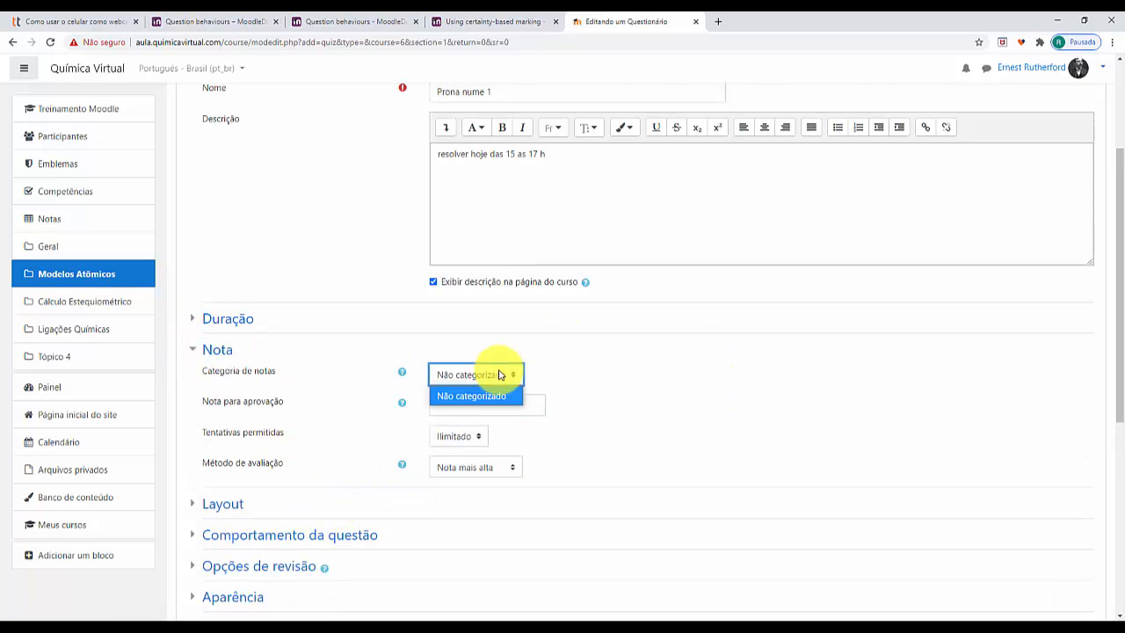
left_click(729, 395)
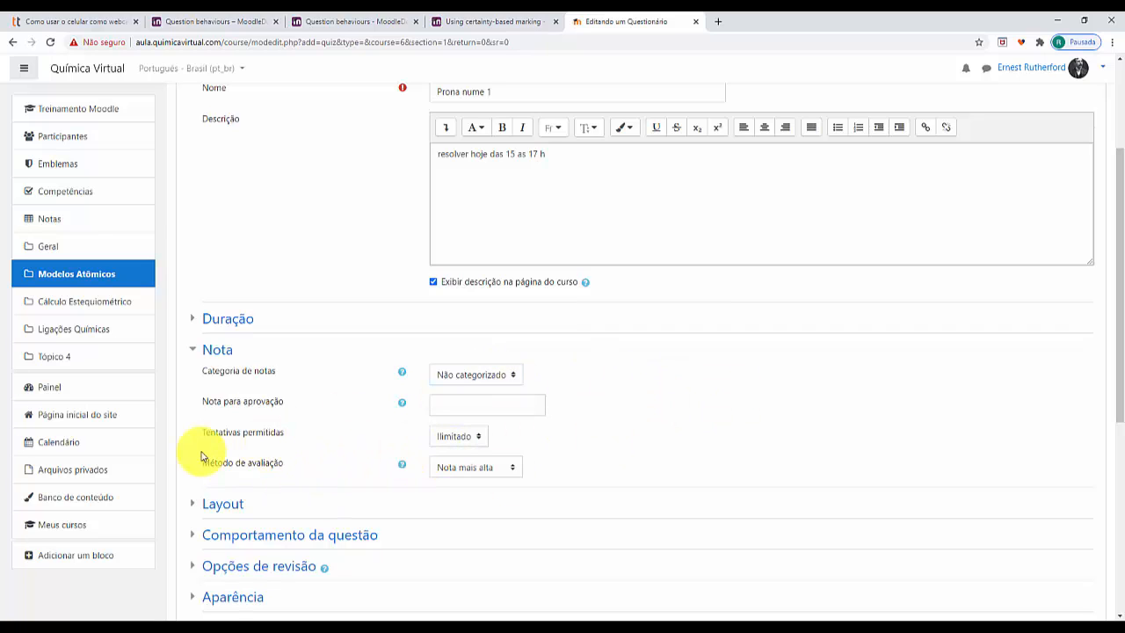
left_click(195, 352)
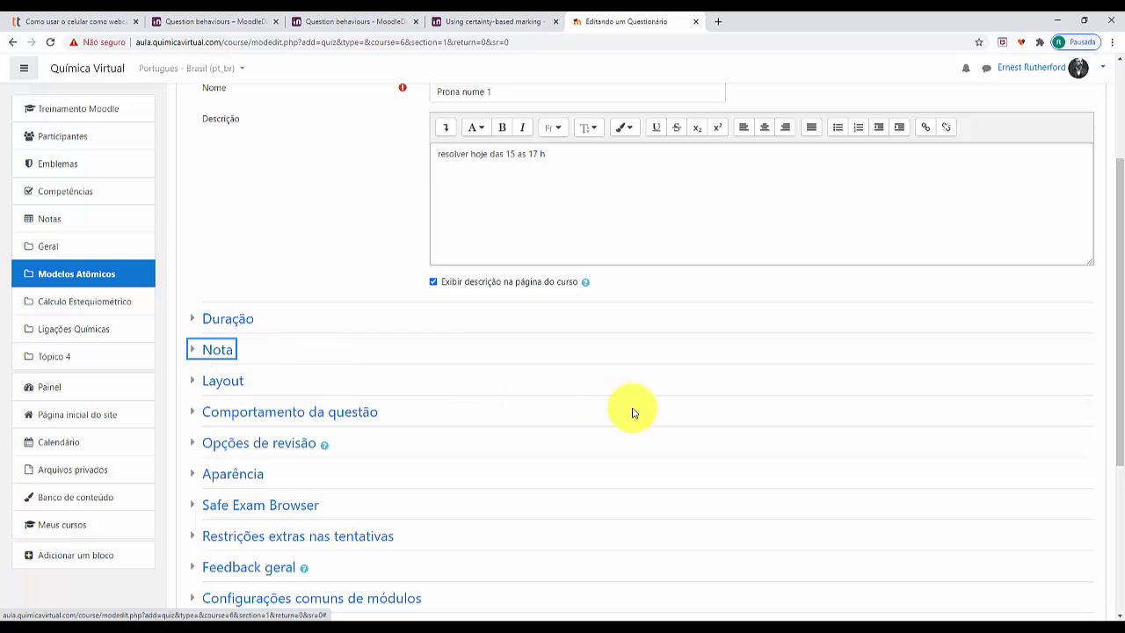
Step: Set the quiz layout's Nova página option to "Nunca, todas as questões em uma página"
left_click(195, 383)
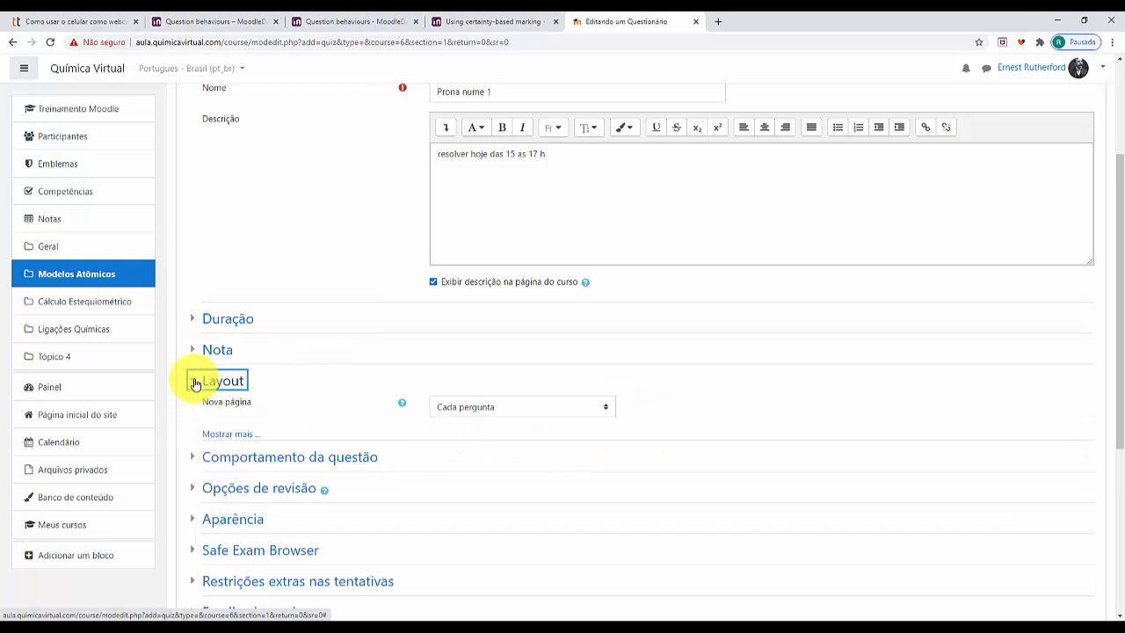
left_click(499, 409)
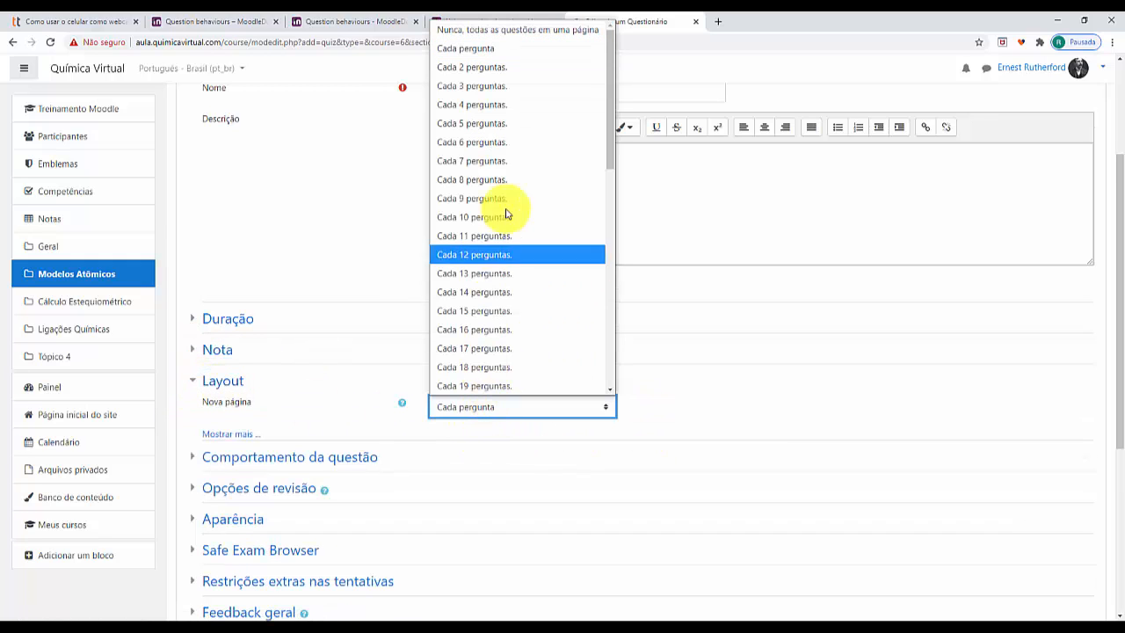
left_click(494, 31)
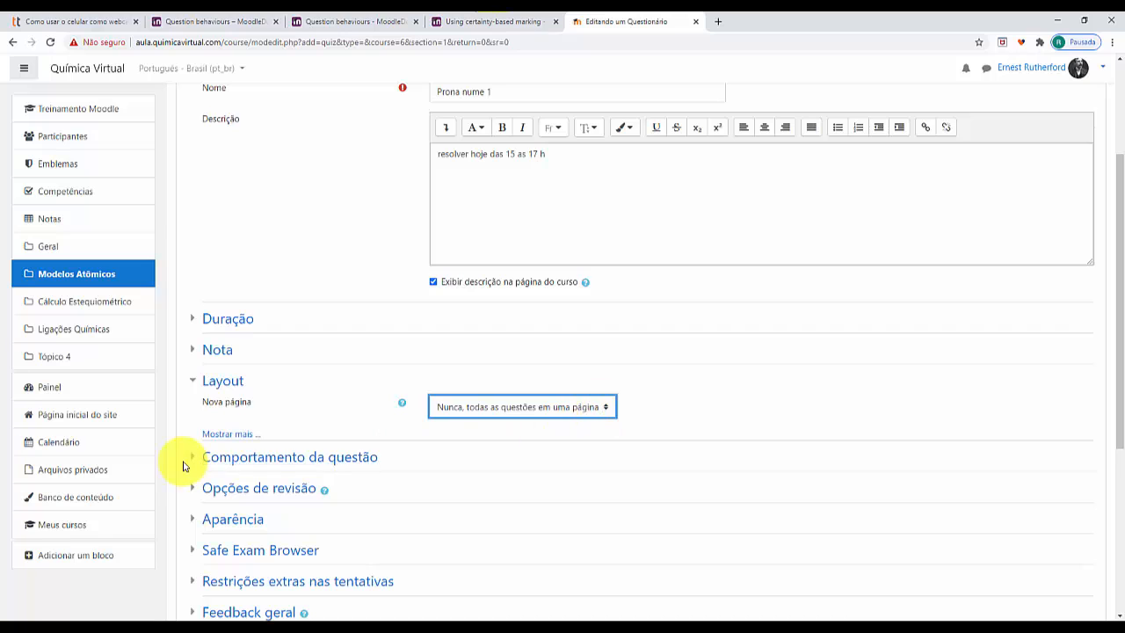
left_click(197, 381)
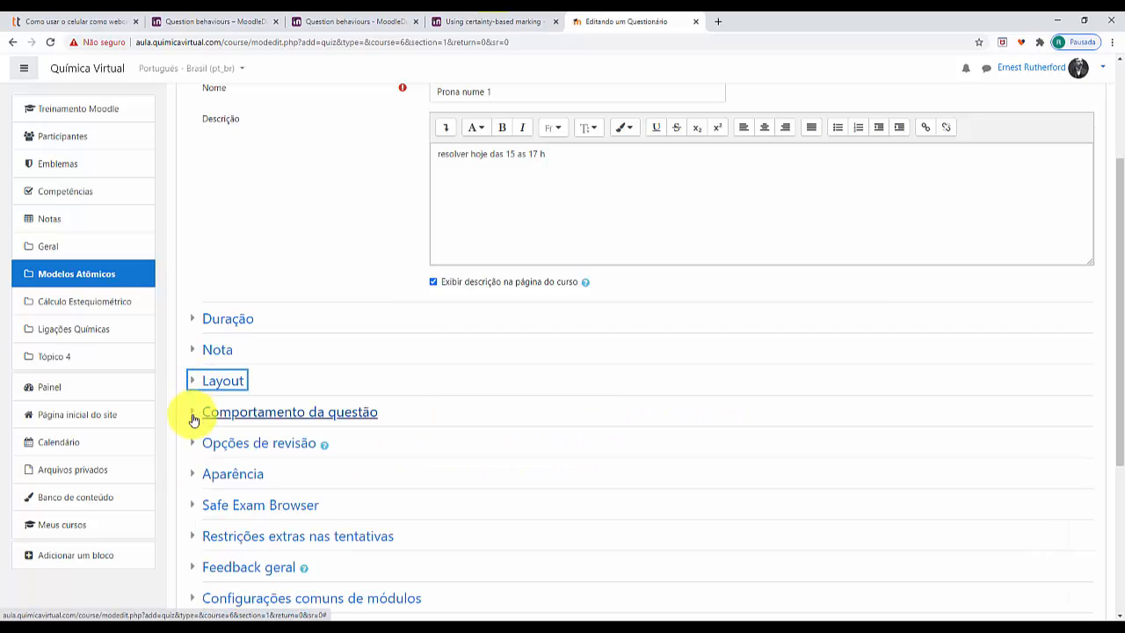
Step: Examine the Comportamento da questão settings and the available choices for how the questions behave
left_click(195, 416)
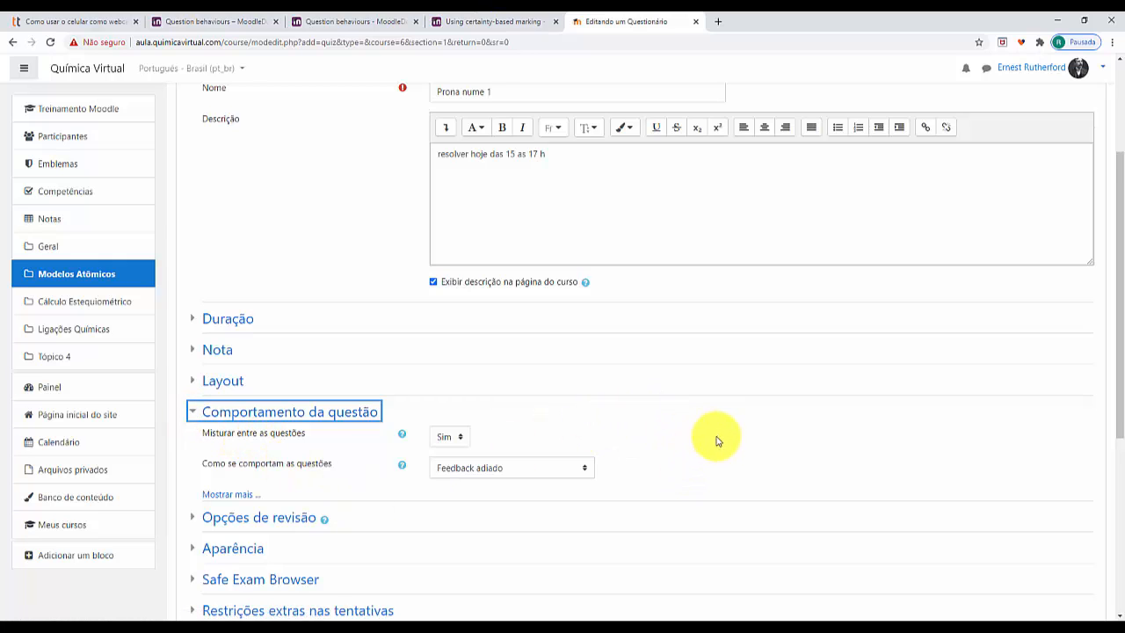
scroll(715, 439, "down", 3)
scroll(728, 432, "up", 3)
scroll(741, 431, "down", 1)
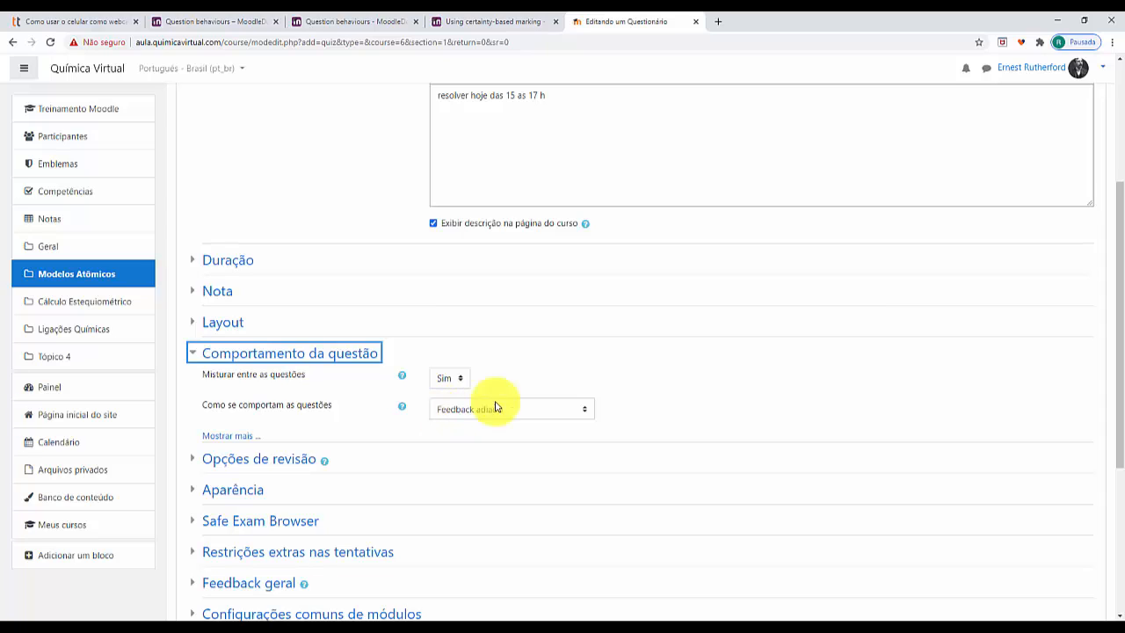
left_click(579, 415)
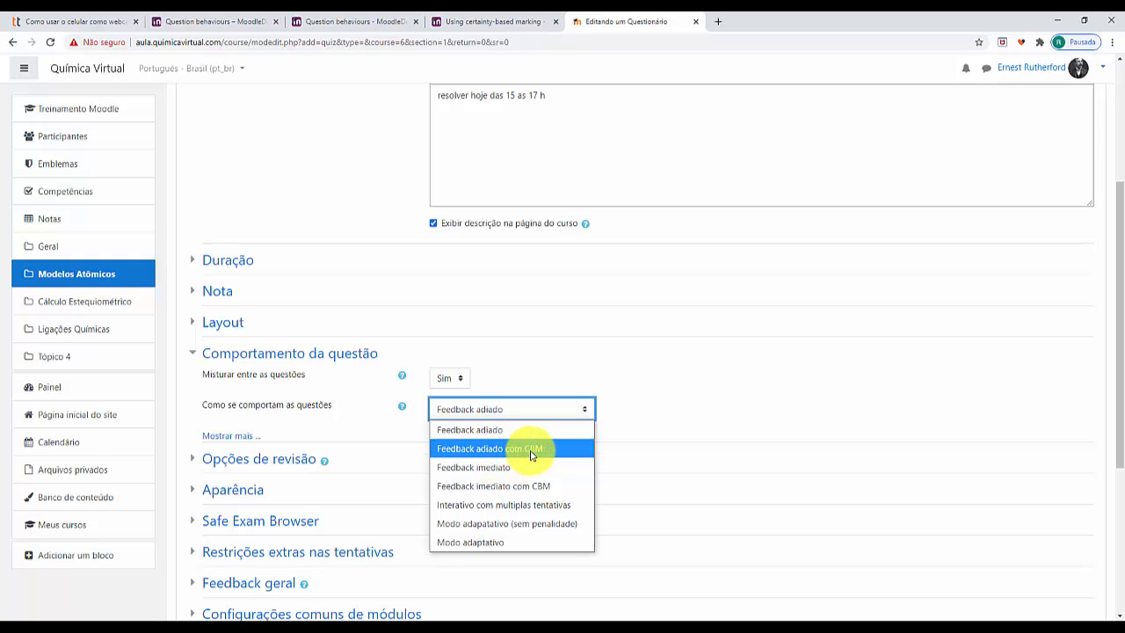
Step: Look through the two open Moodle documentation pages on question behaviours
left_click(207, 30)
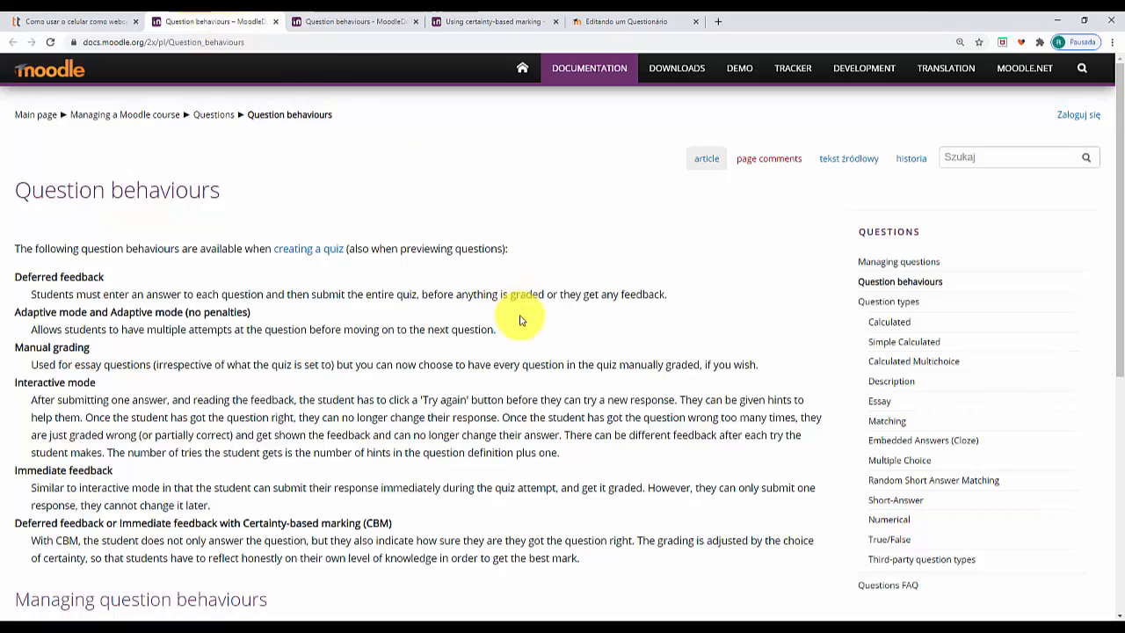
scroll(521, 318, "down", 5)
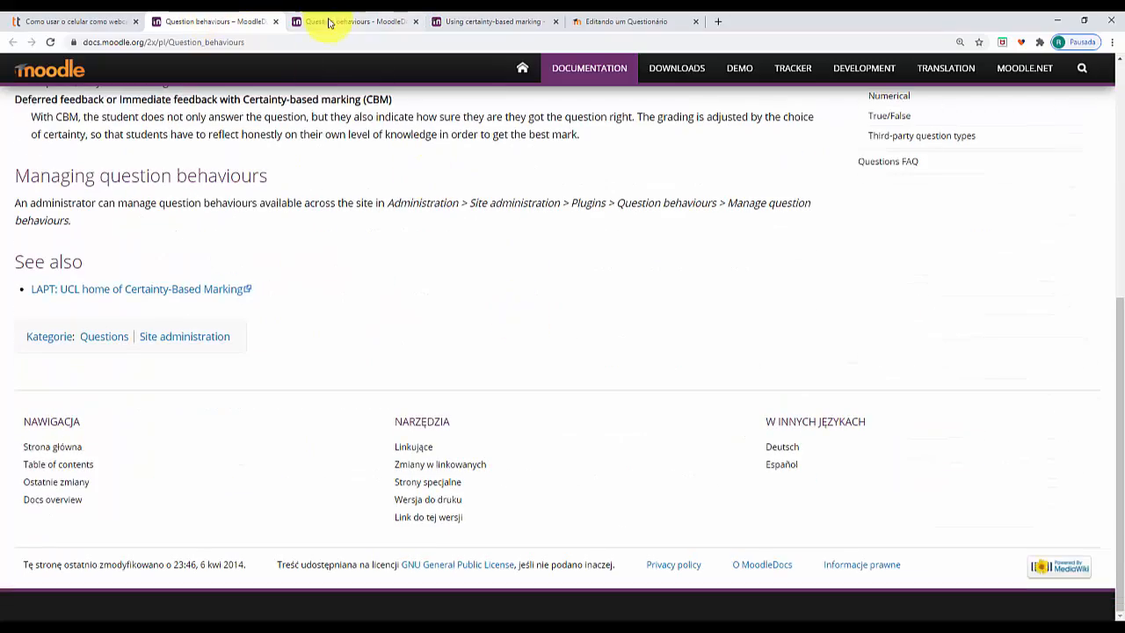
left_click(317, 21)
scroll(516, 347, "down", 10)
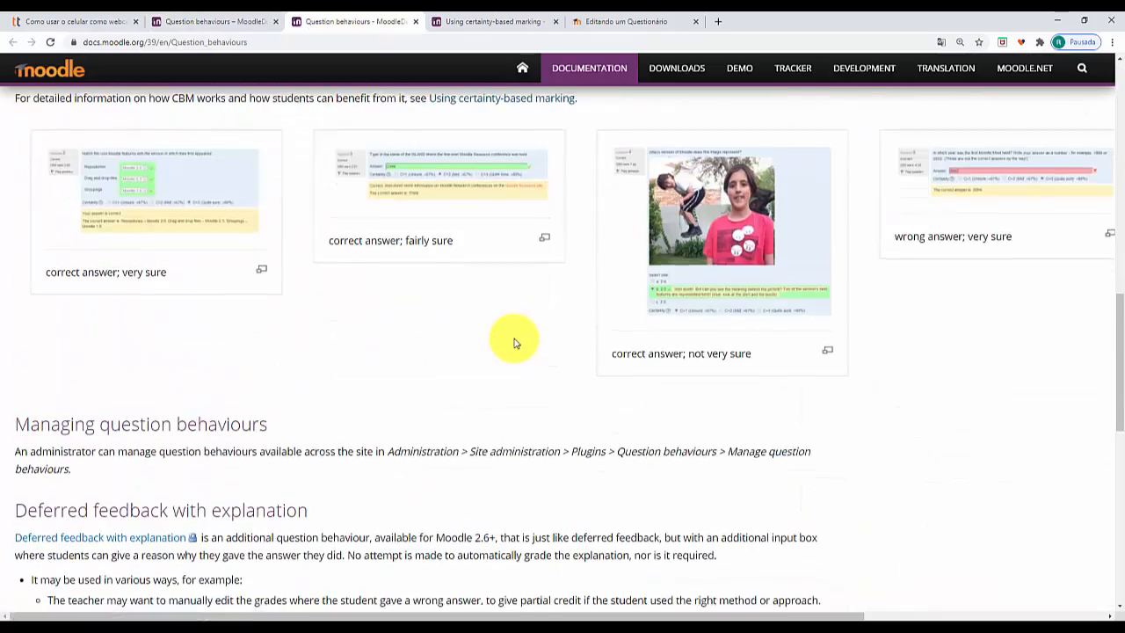
scroll(516, 339, "up", 11)
Step: Read the introduction to "Using certainty-based marking" in the Moodle documentation and highlight "Certainty-Based marking" in the CBM section heading
left_click(519, 22)
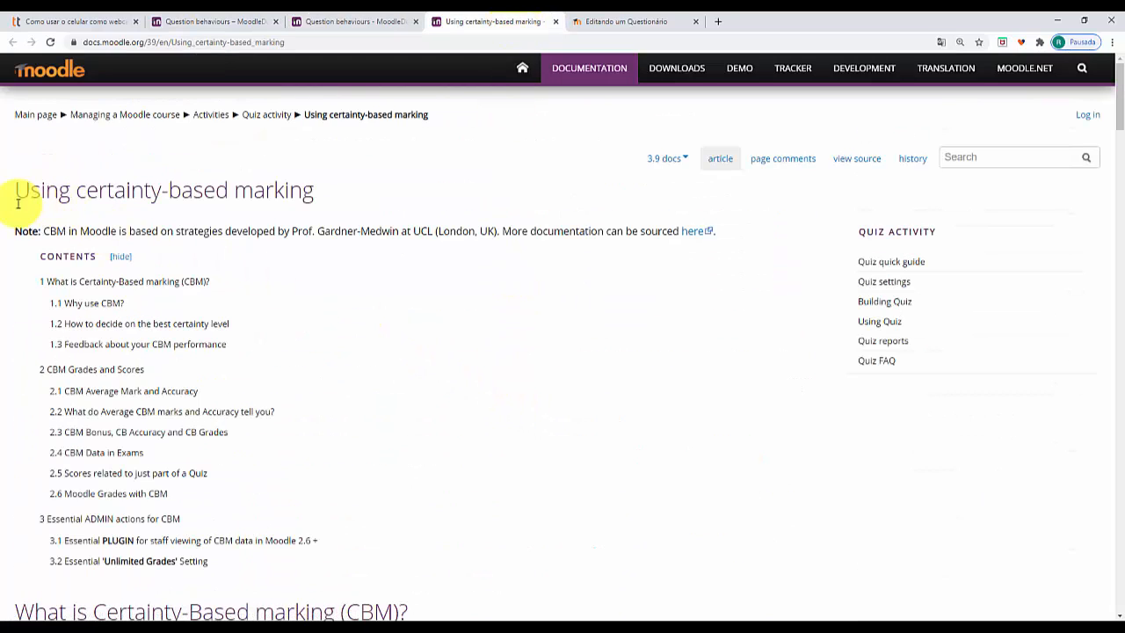
left_click_drag(40, 191, 289, 219)
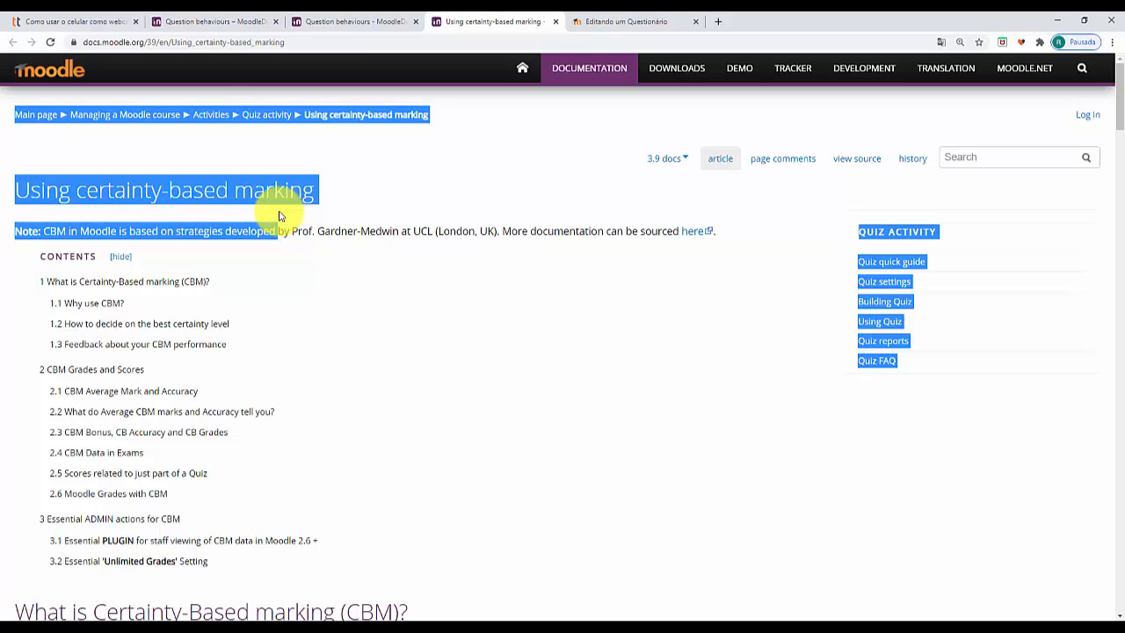
left_click(494, 330)
scroll(422, 331, "up", 15)
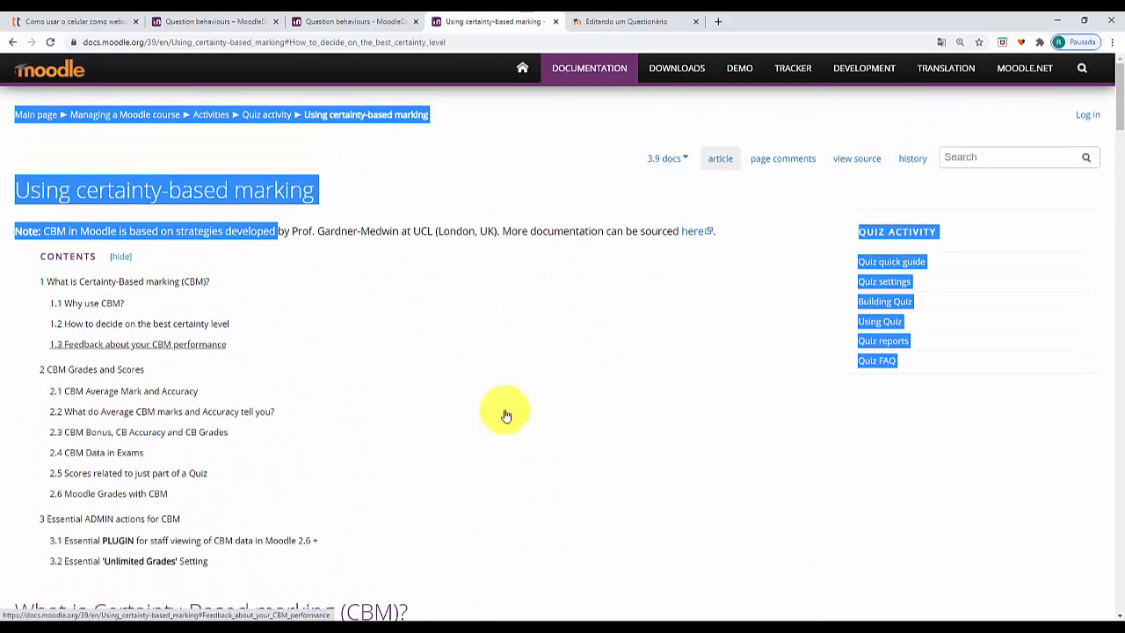
left_click(0, 318)
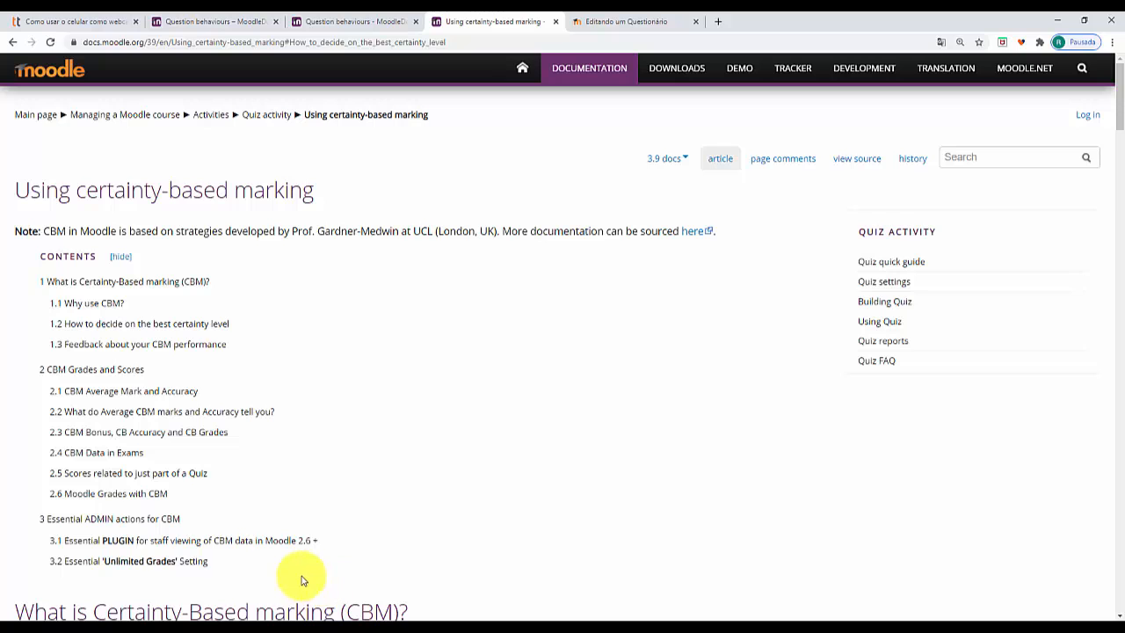
scroll(447, 445, "down", 1)
scroll(447, 445, "down", 1)
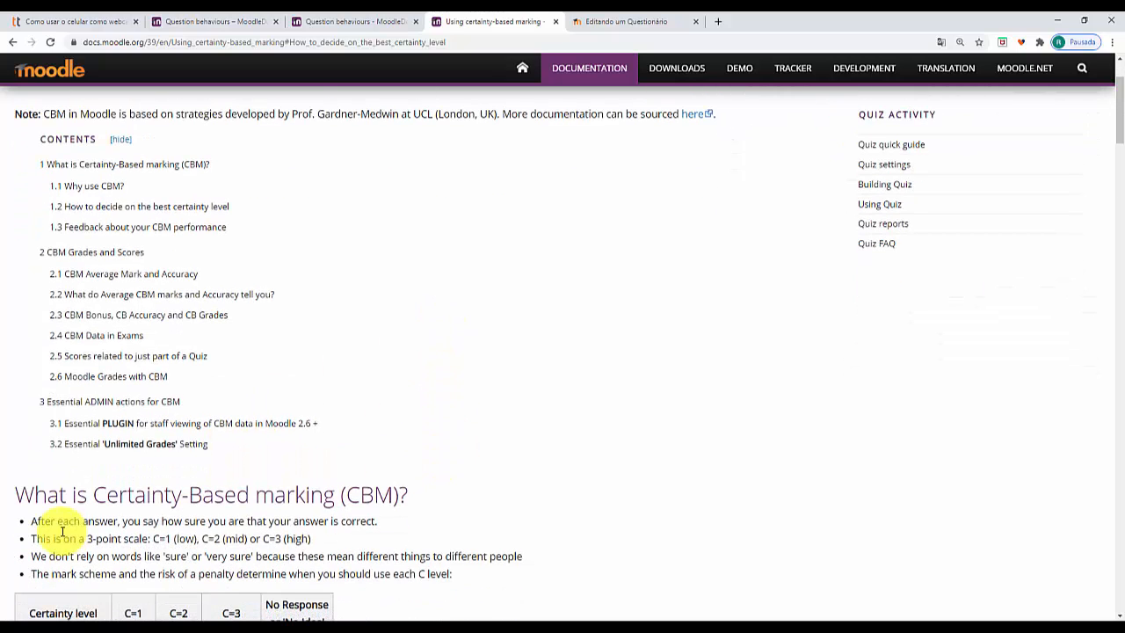
left_click_drag(131, 495, 337, 496)
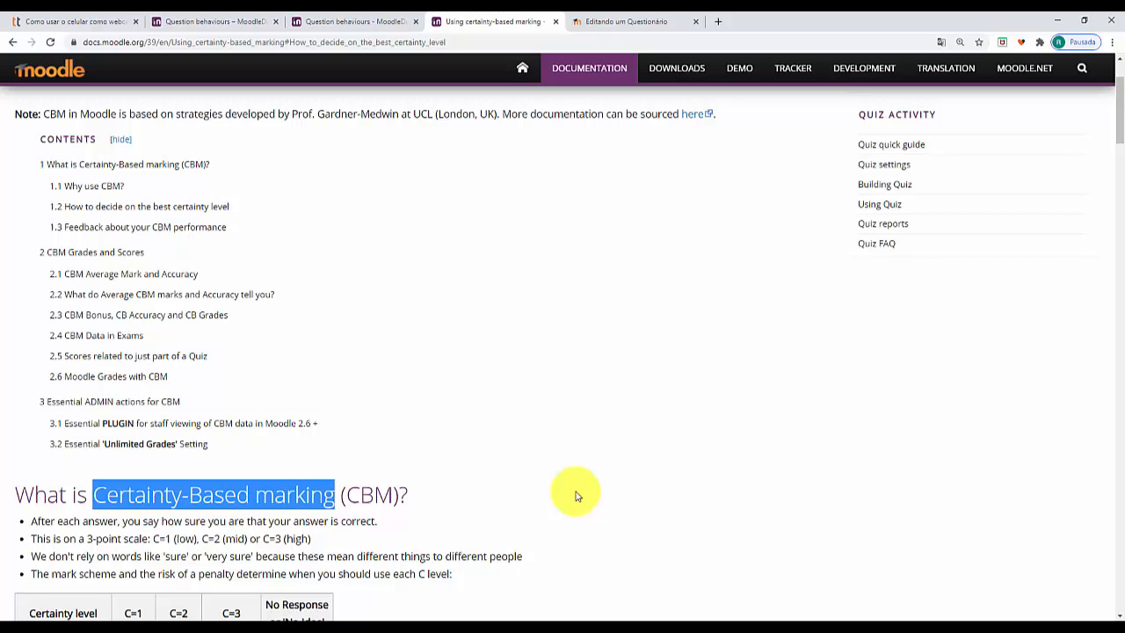
Step: Read through the certainty-based marking documentation, from the certainty level mark table to the CBM Grades and Scores section
scroll(407, 475, "down", 3)
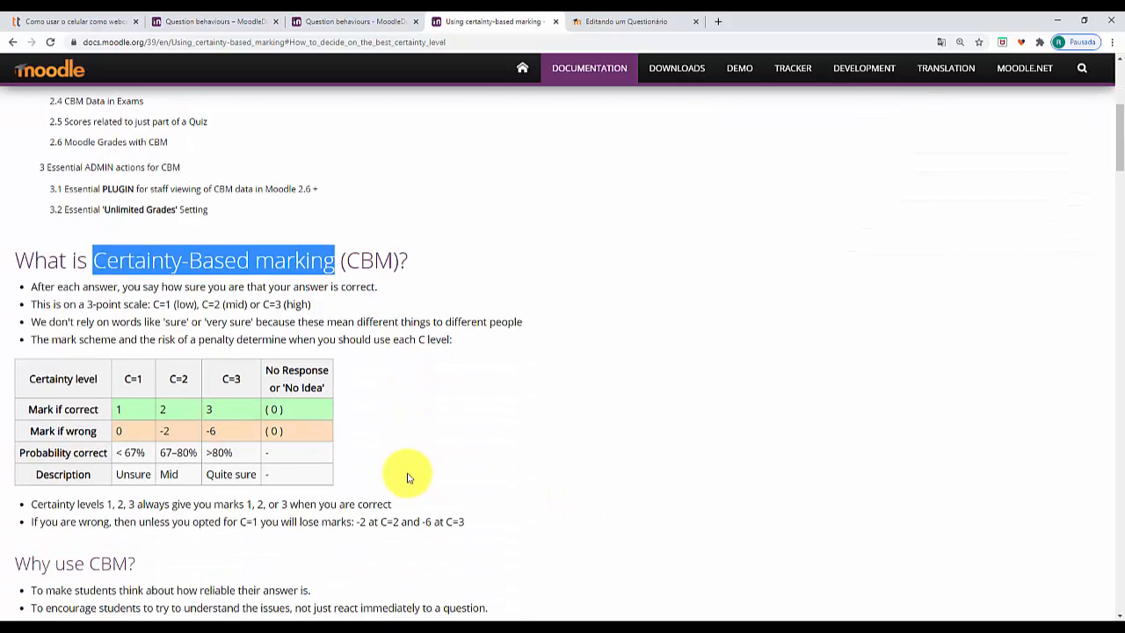
scroll(407, 477, "up", 5)
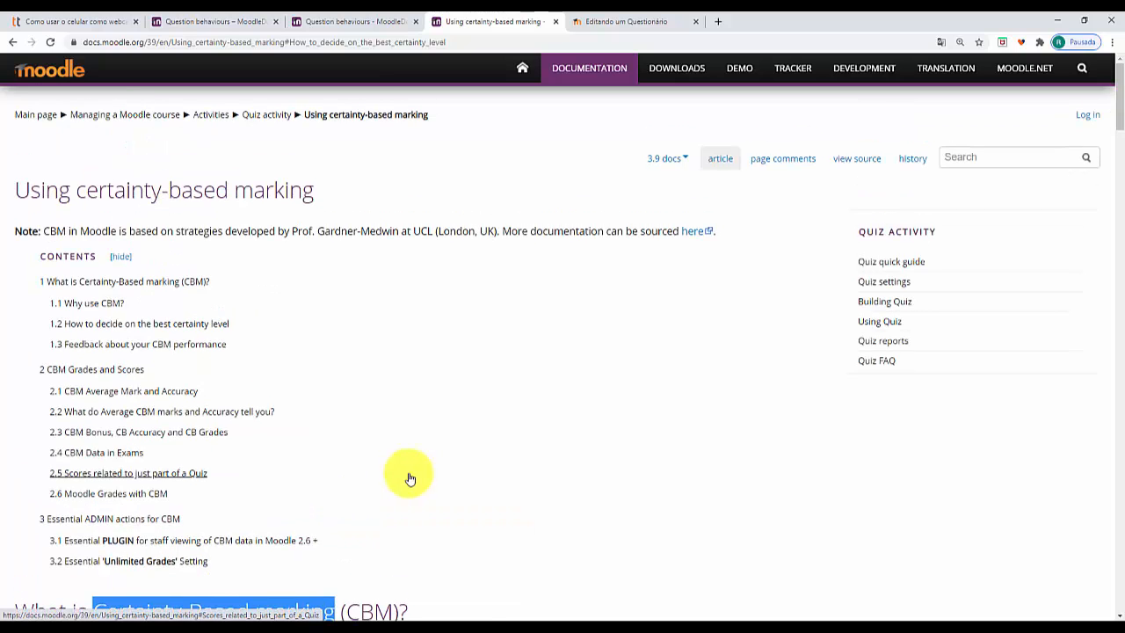
left_click(2, 312)
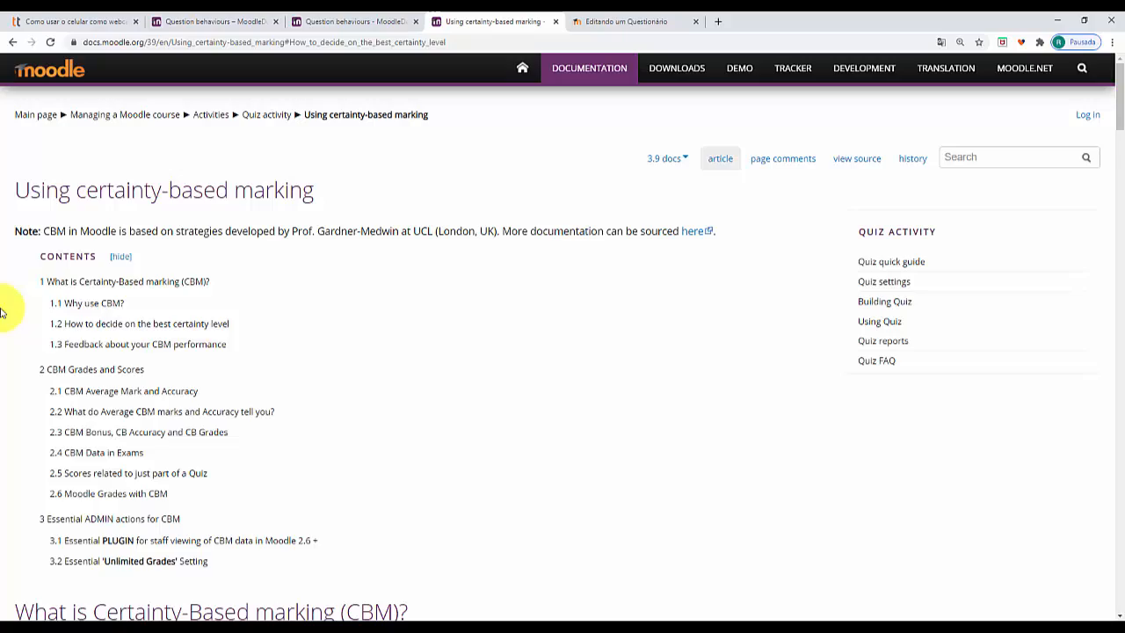
scroll(583, 442, "down", 10)
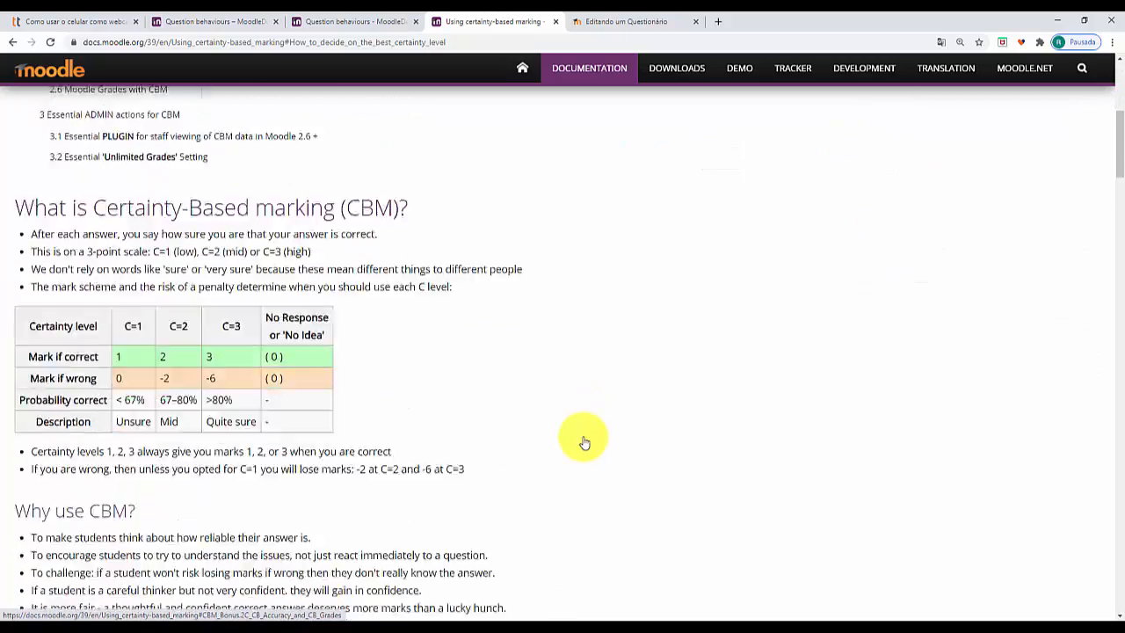
scroll(583, 442, "down", 15)
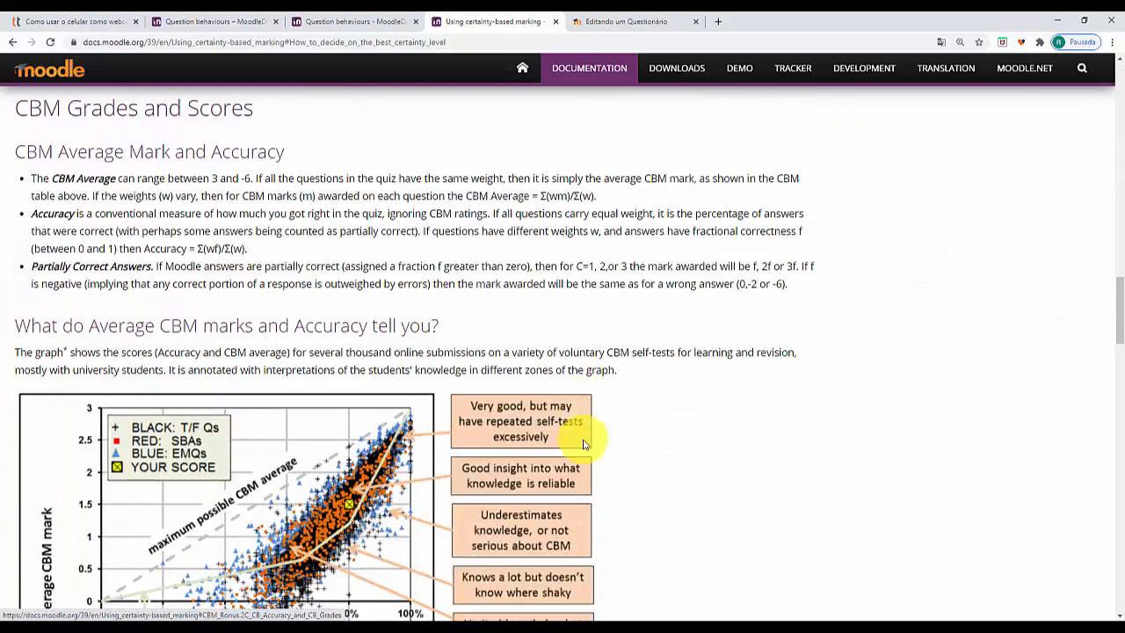
scroll(583, 442, "up", 15)
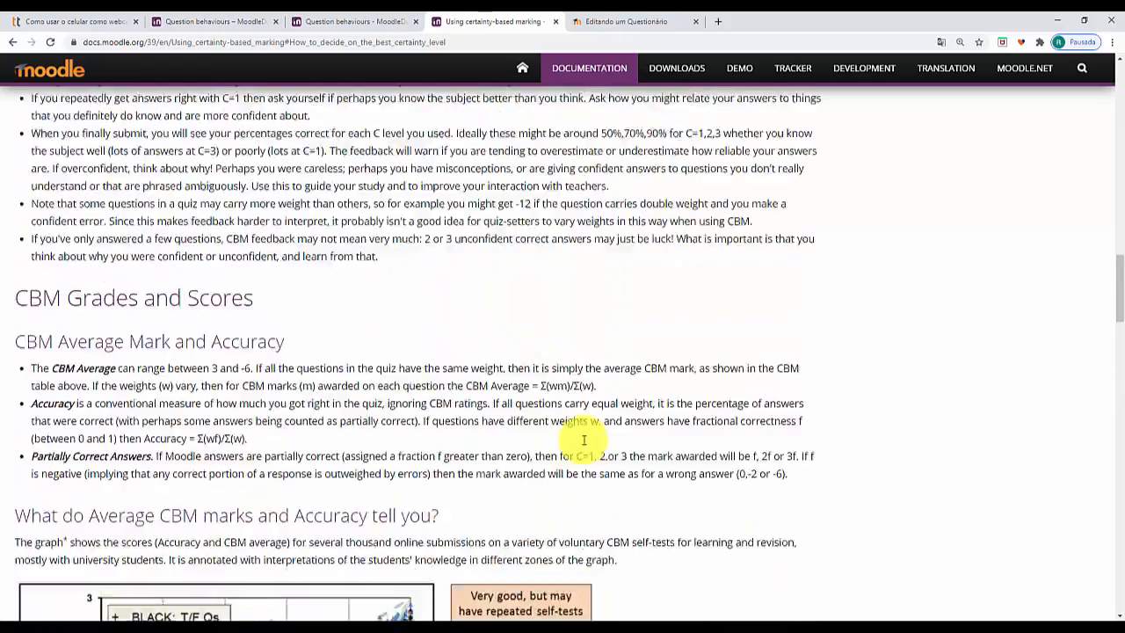
scroll(583, 440, "up", 10)
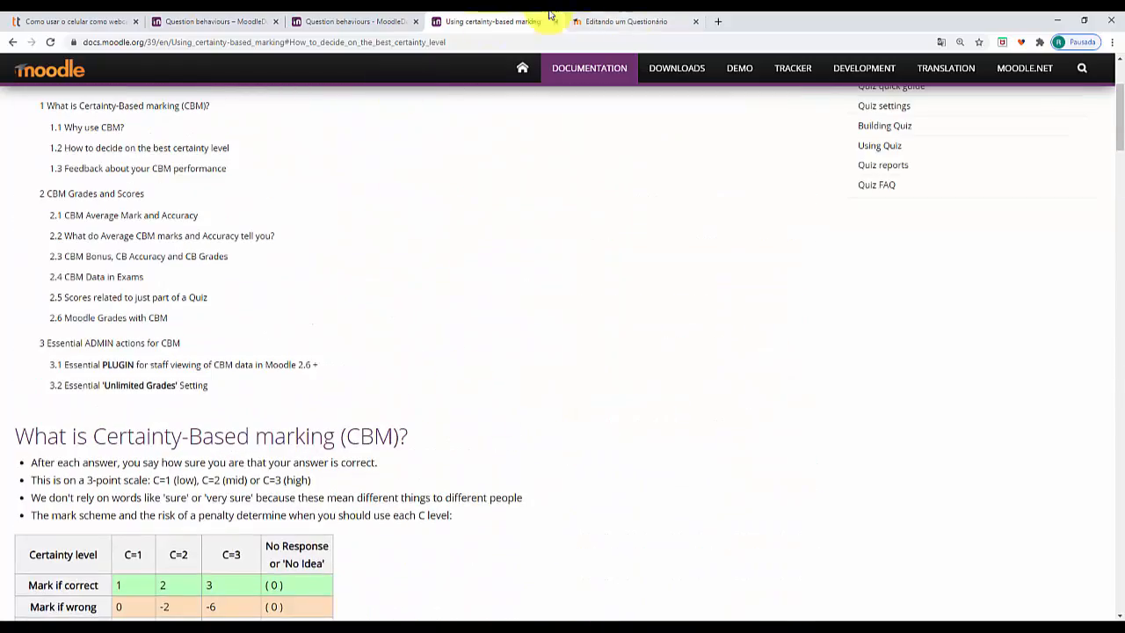
Step: Return to the quiz settings form and expand the Opções de revisão section to examine its review choices
left_click(598, 21)
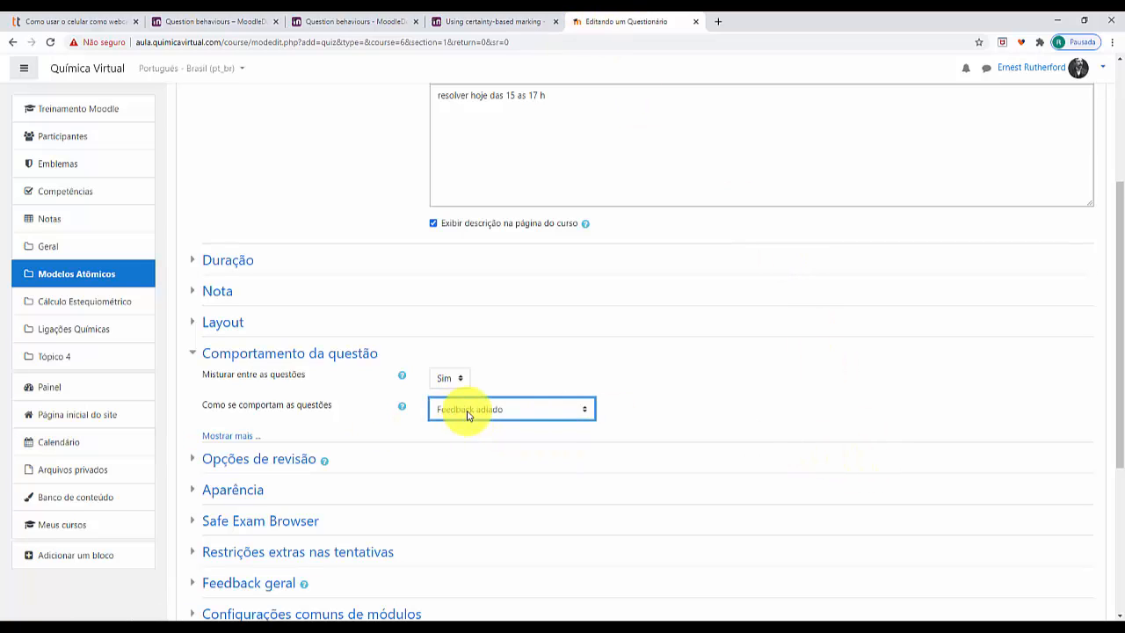
left_click(191, 461)
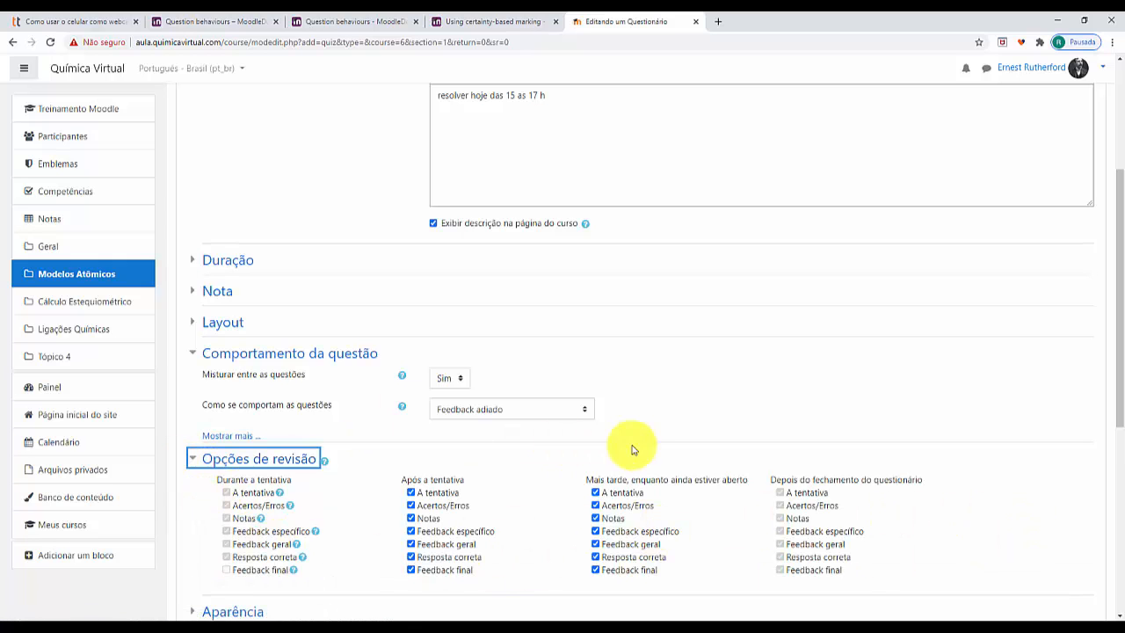
scroll(631, 447, "down", 2)
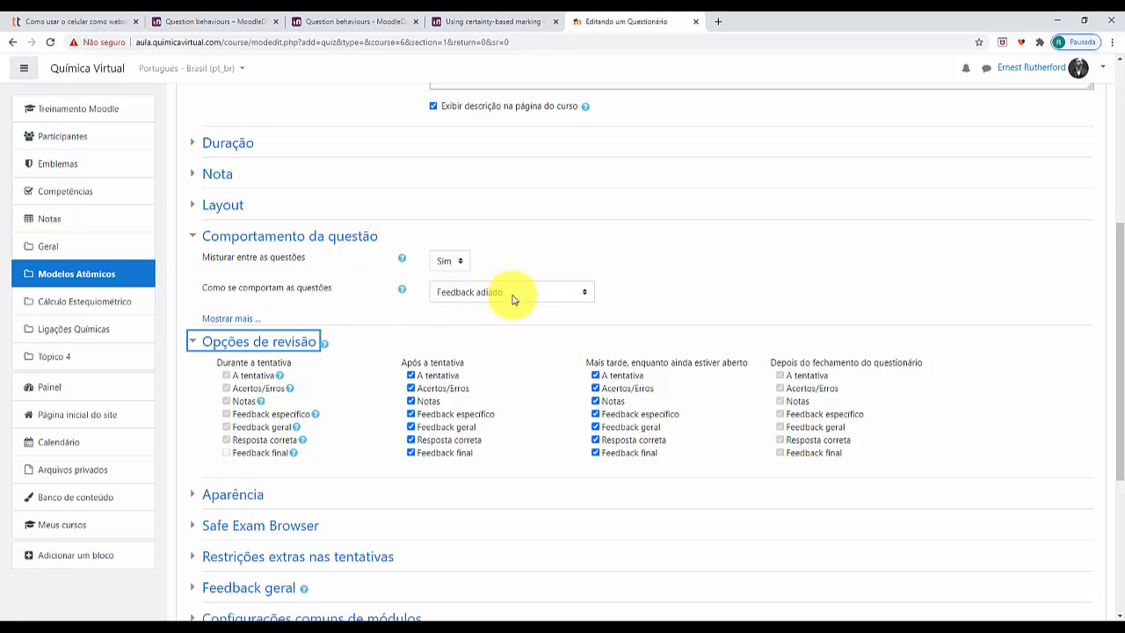
Step: Set Como se comportam as questões to Modo adaptativo to compare the review options available during the attempt
left_click(515, 300)
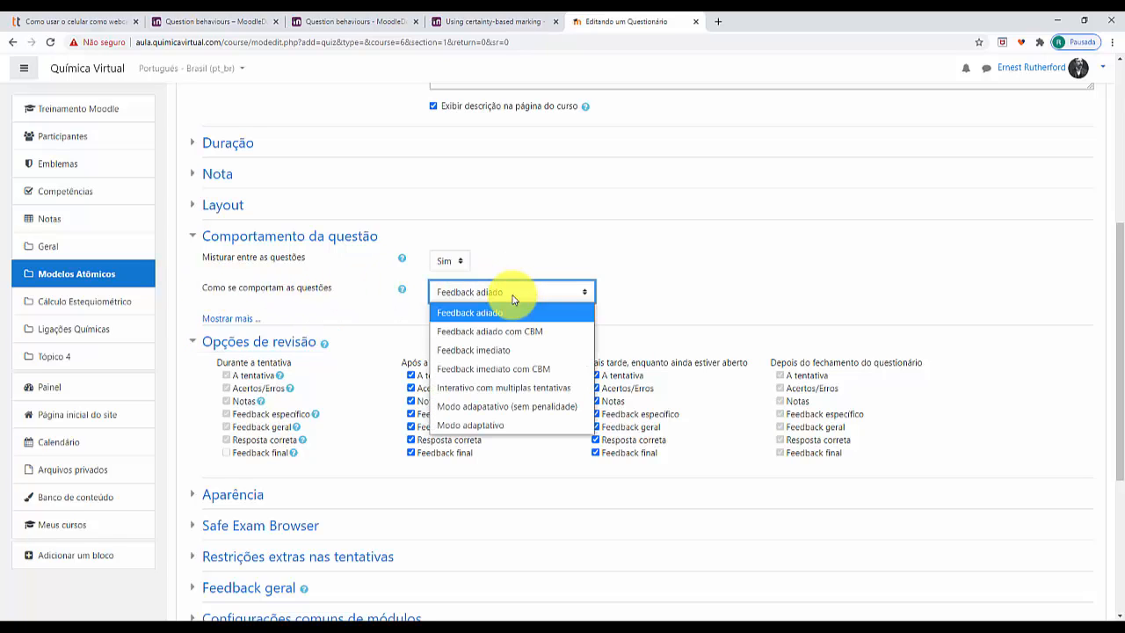
left_click(478, 425)
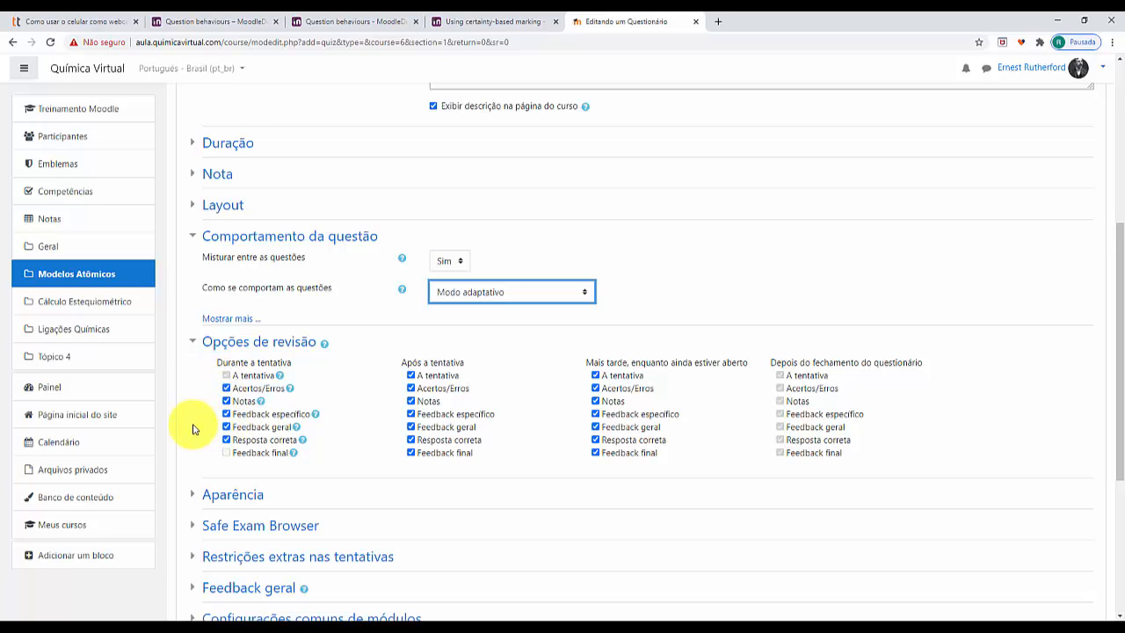
left_click(671, 297)
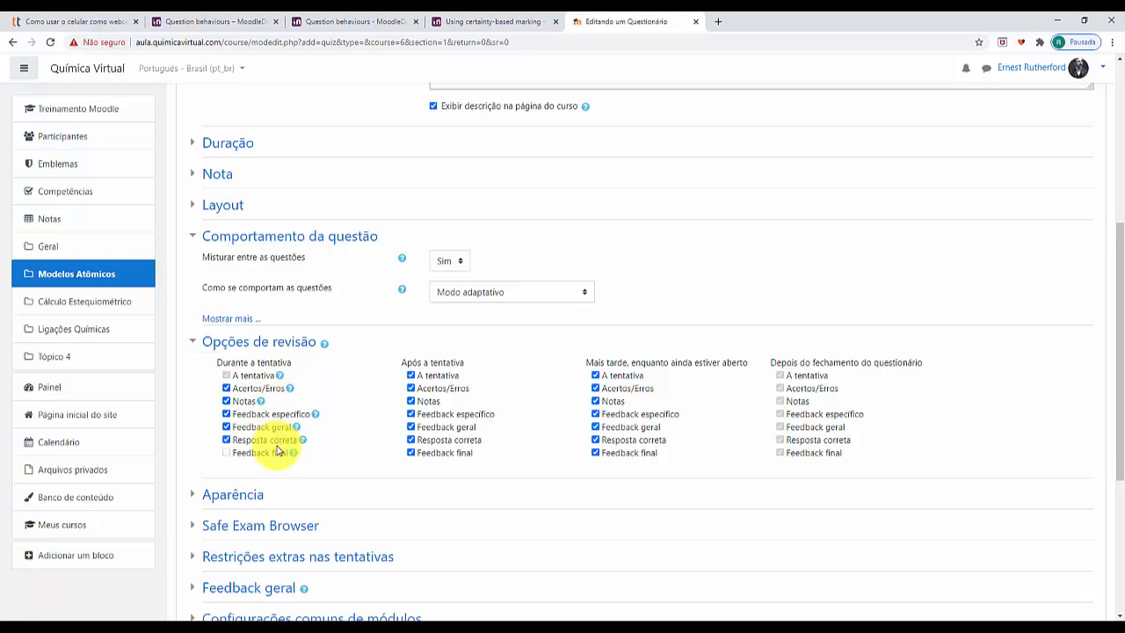
Step: Set Como se comportam as questões to Feedback adiado, and save the quiz, returning to the course
left_click(456, 297)
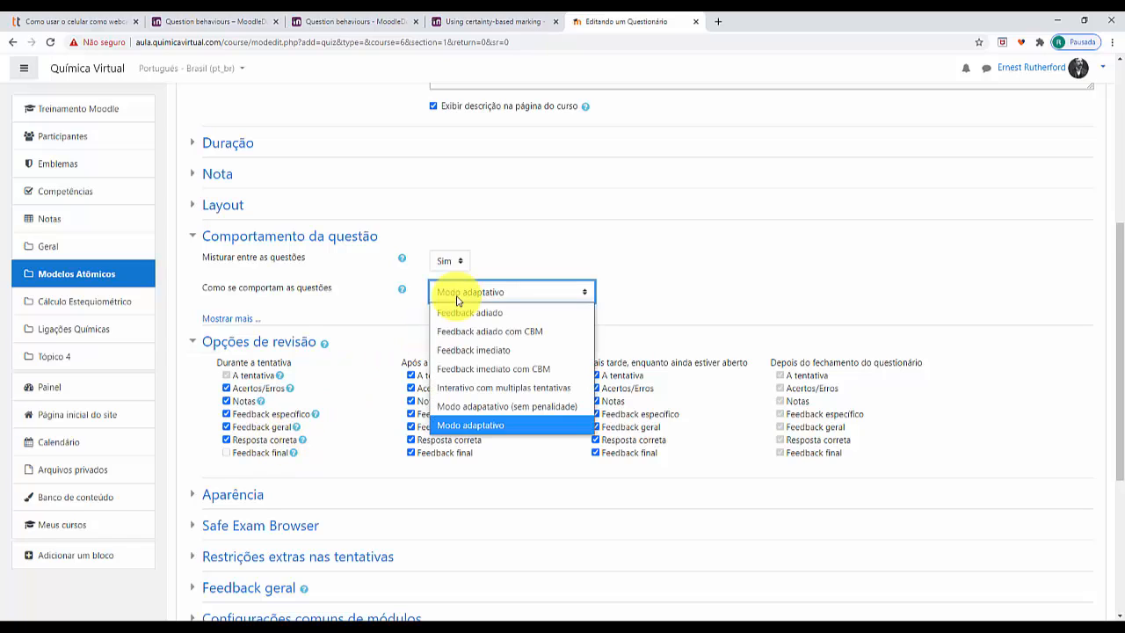
left_click(458, 313)
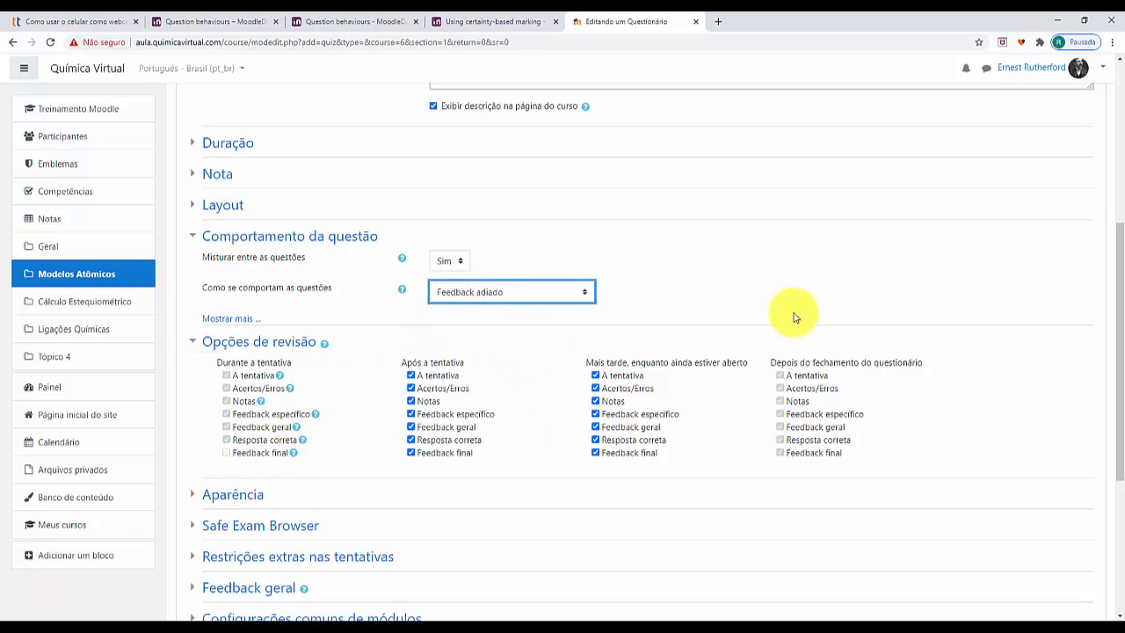
left_click(503, 295)
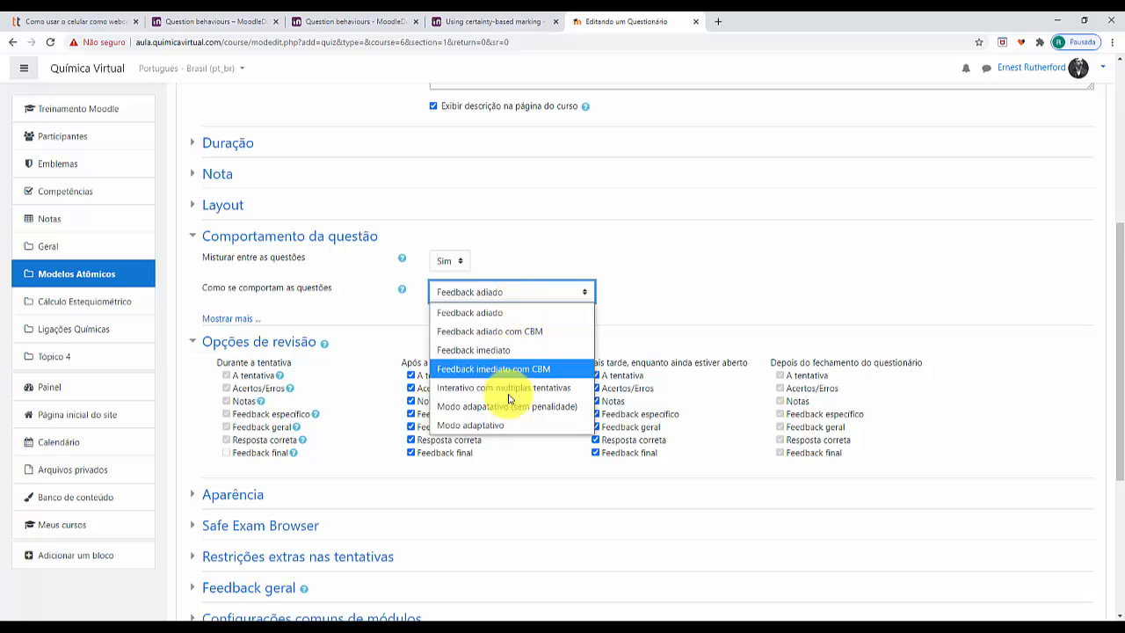
left_click(481, 315)
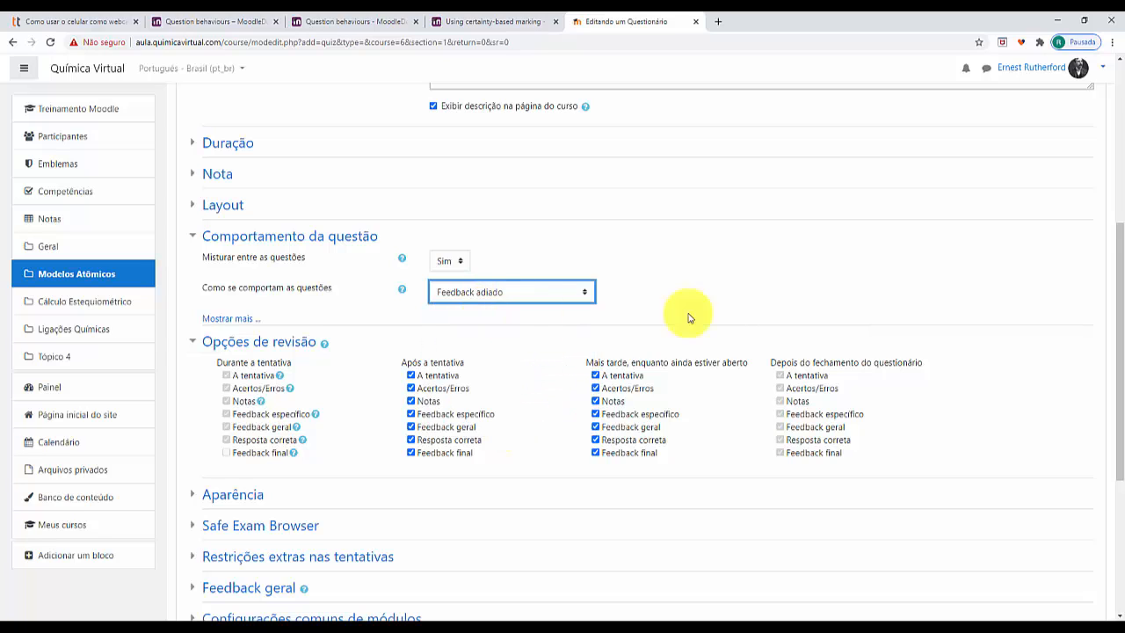
left_click(967, 296)
scroll(959, 303, "down", 3)
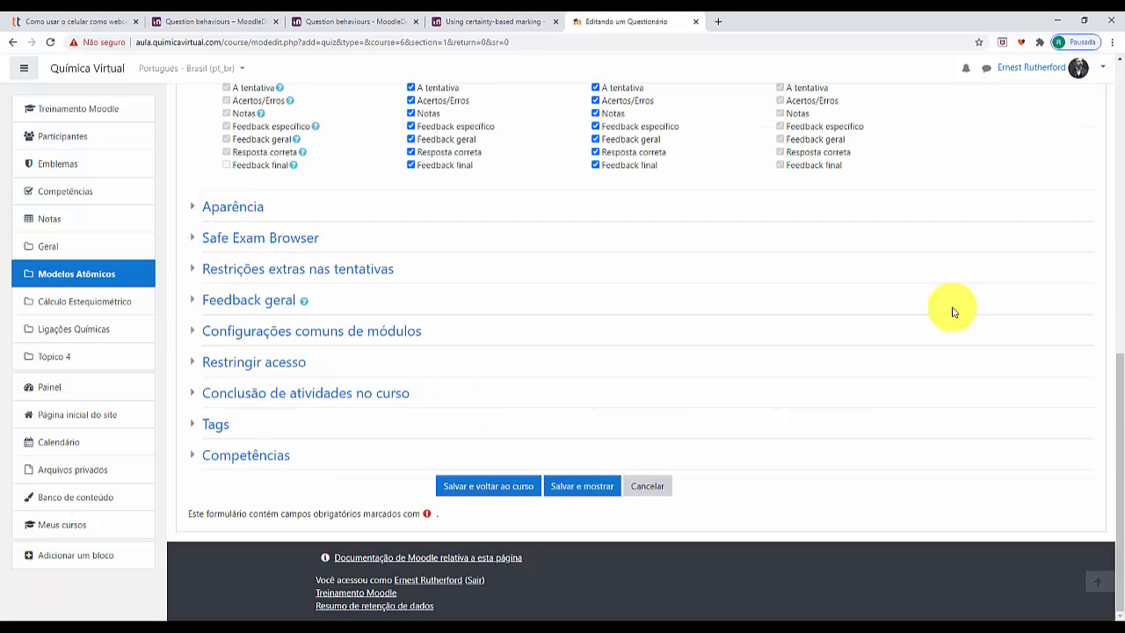
left_click(489, 493)
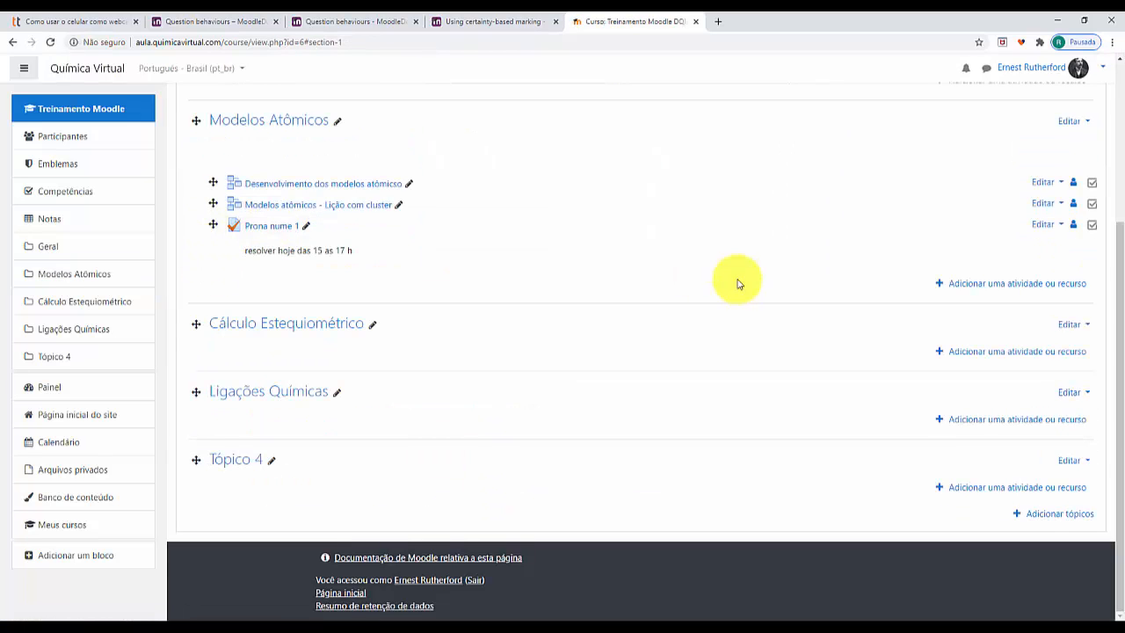
Step: Add 4 random questions to the Prona nume 1 quiz from the "Sais, ions e nomenclatura" category, including its subcategories
scroll(736, 281, "up", 2)
left_click(264, 410)
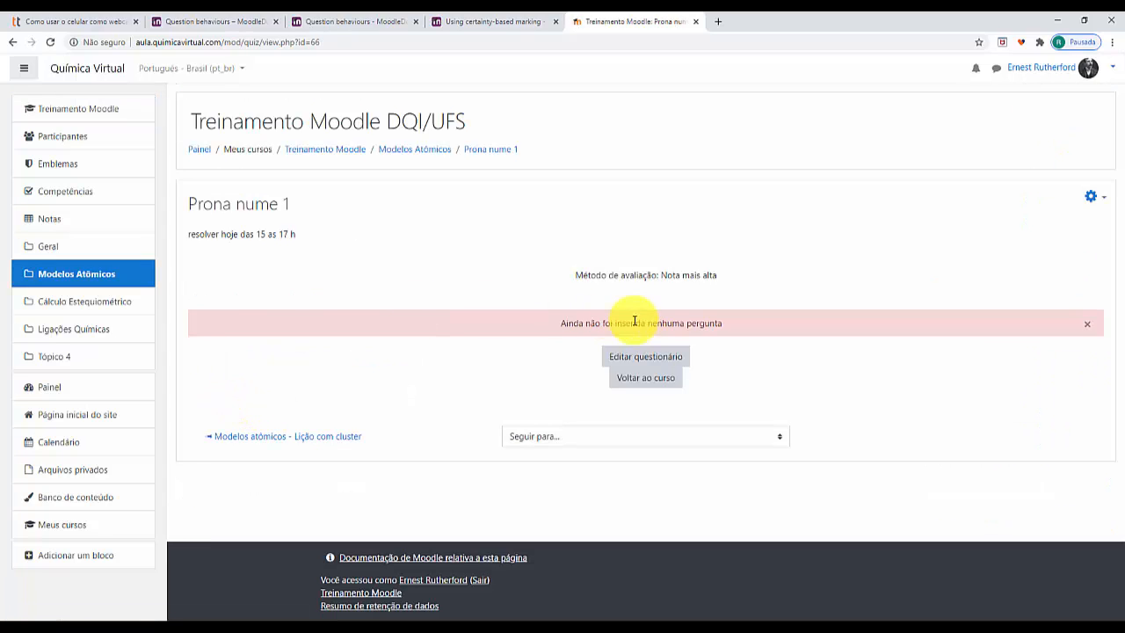
left_click(641, 357)
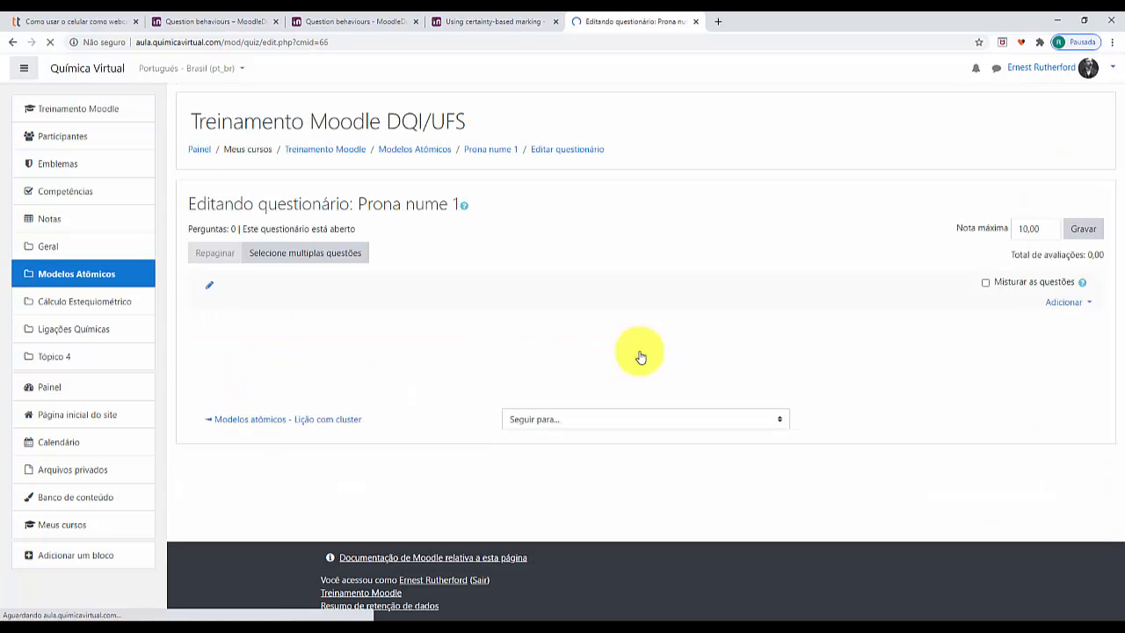
left_click(1087, 303)
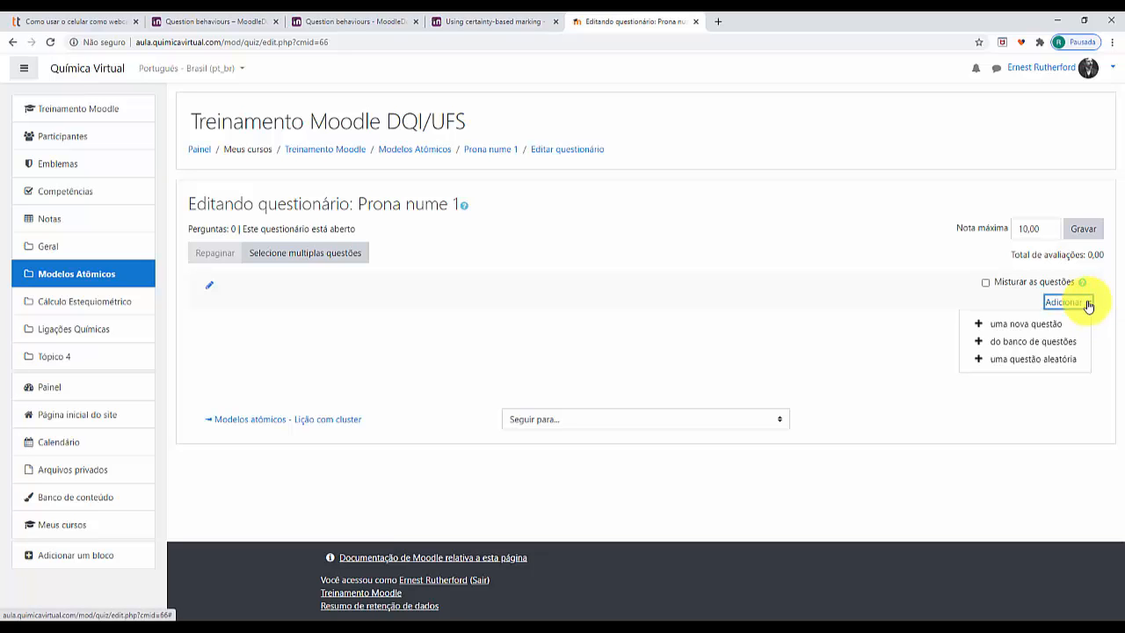
left_click(1047, 358)
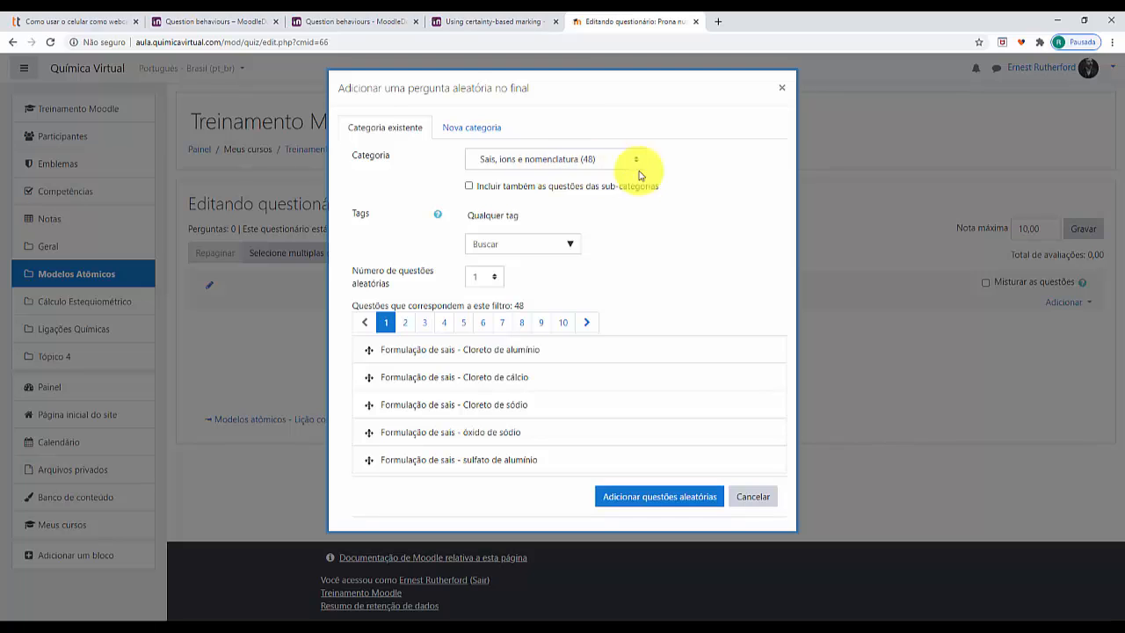
left_click(469, 186)
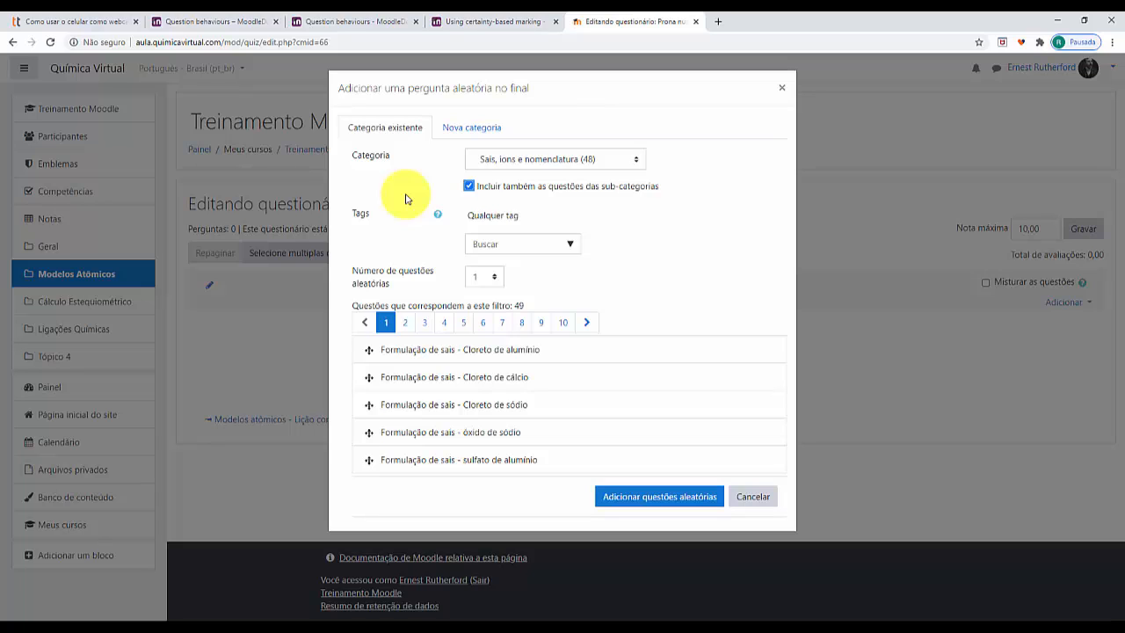
left_click(488, 275)
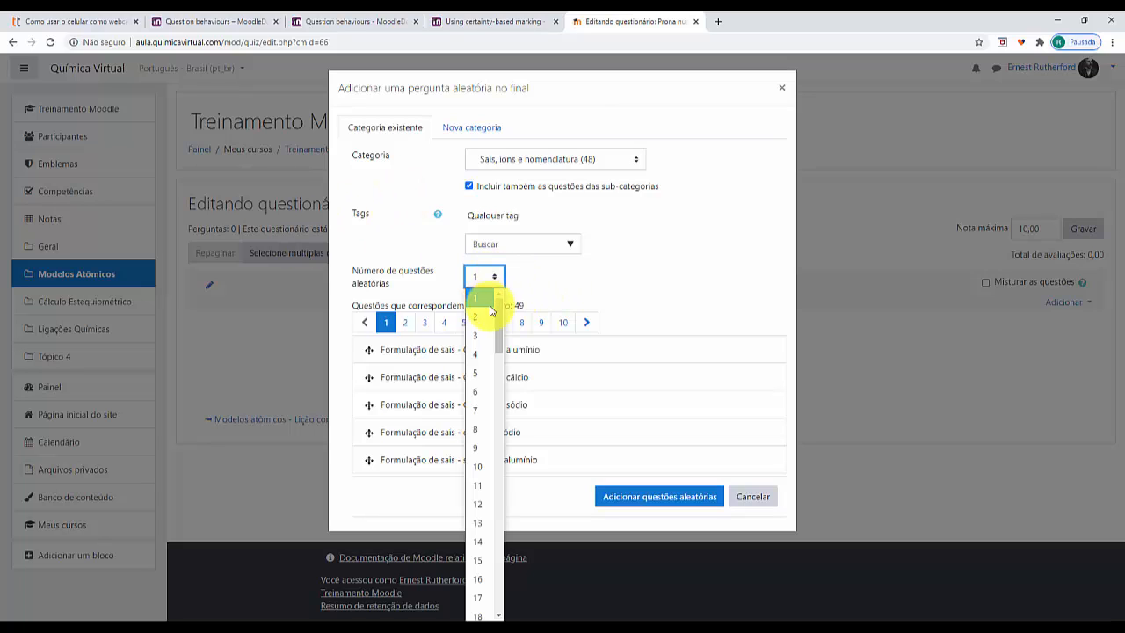
left_click(478, 354)
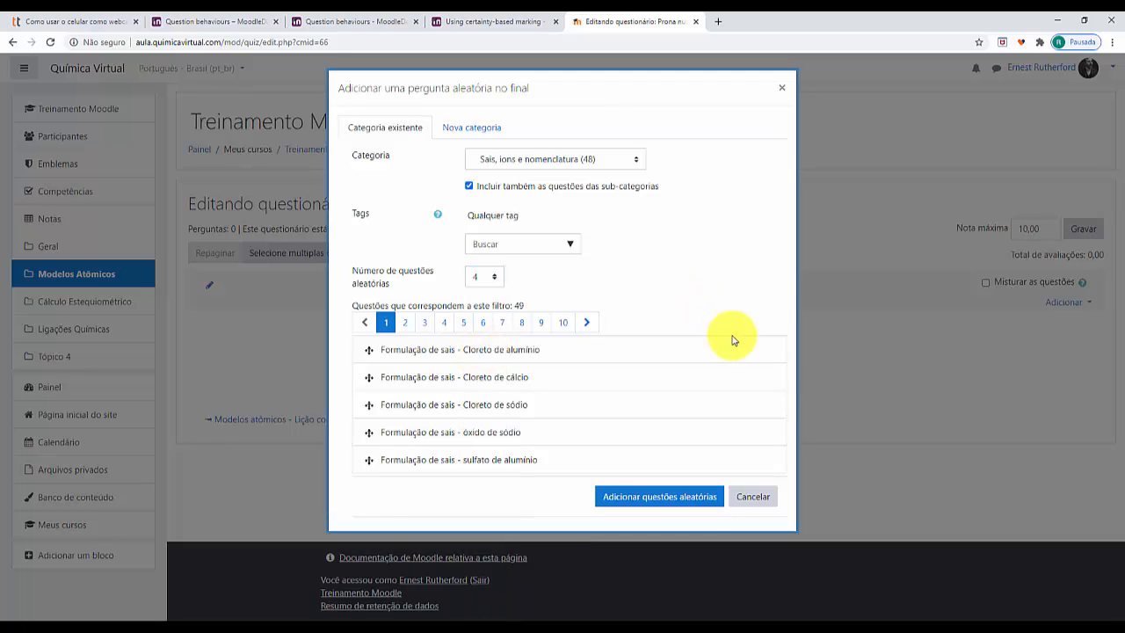
left_click(646, 497)
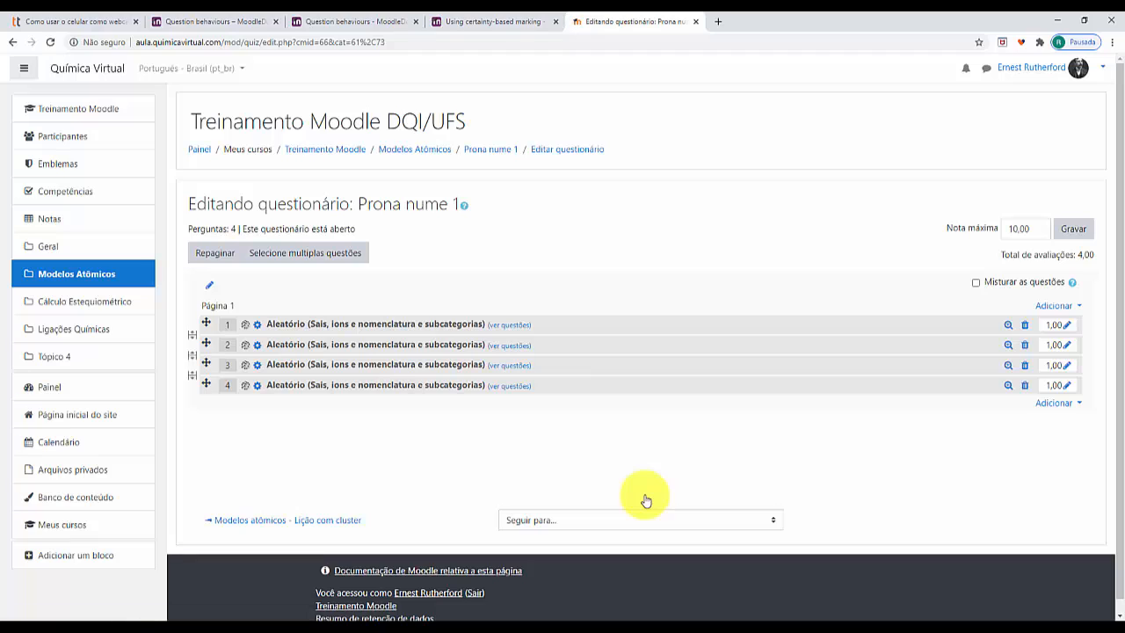
Step: Enable Misturar as questões for the quiz's questions and save the maximum grade setting
left_click(975, 283)
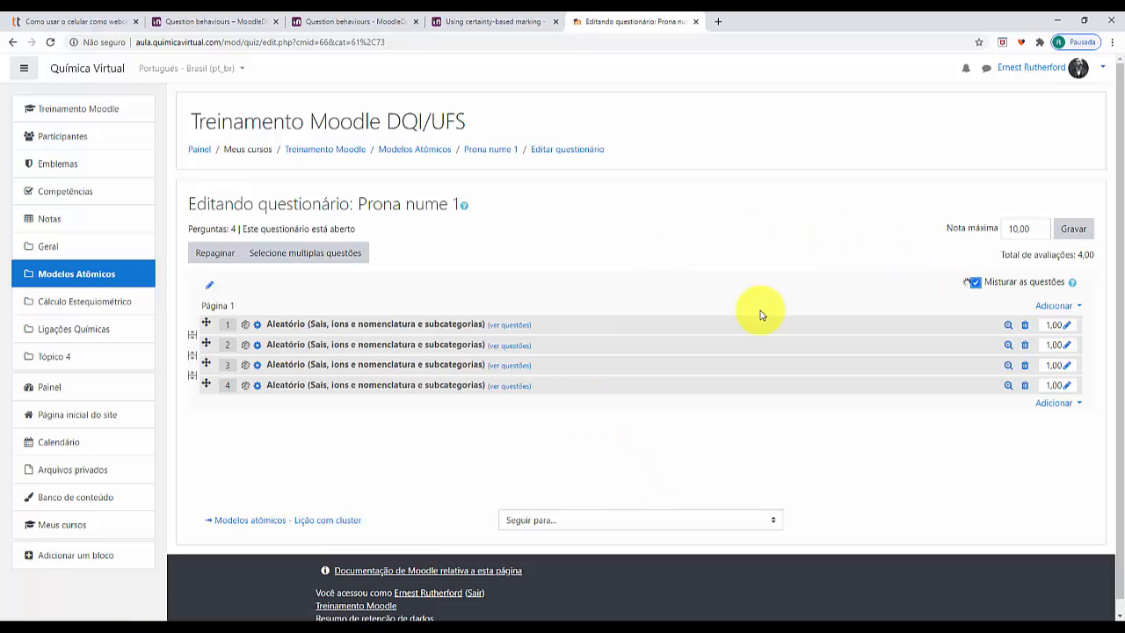
left_click(1073, 230)
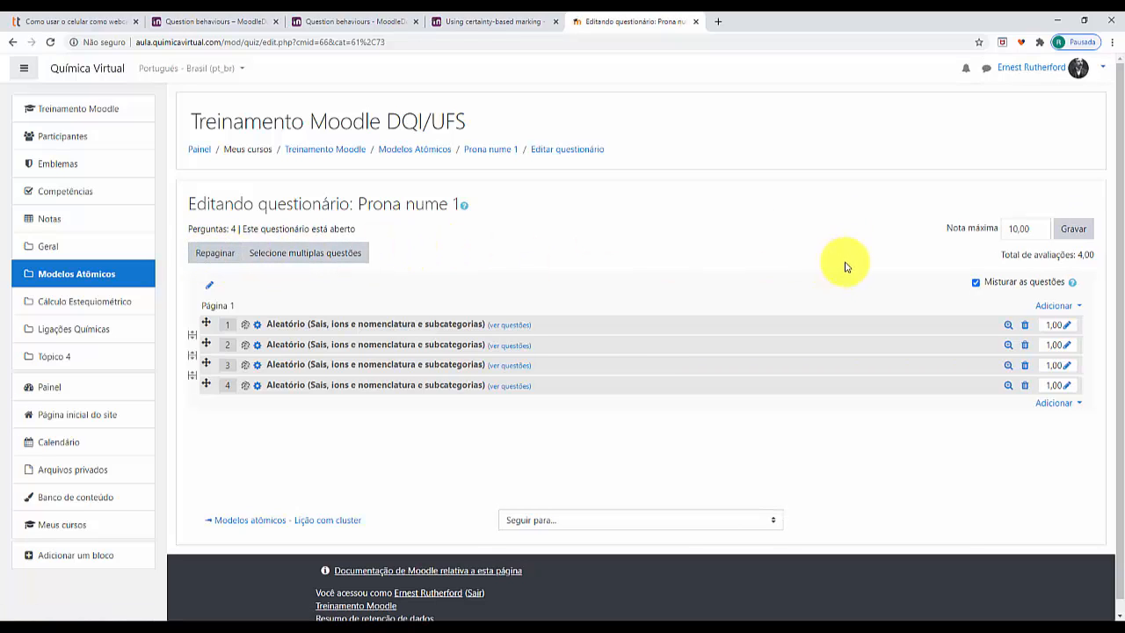
Step: Go back to the Modelos Atômicos section of the course and turn off editing mode
left_click(50, 280)
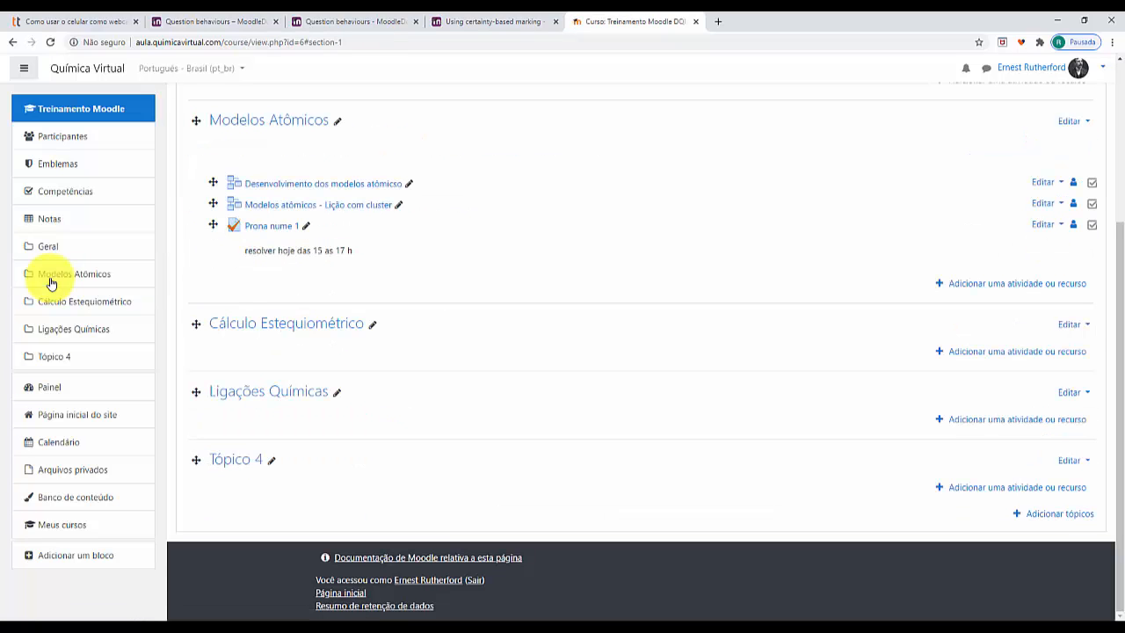
scroll(1025, 156, "up", 3)
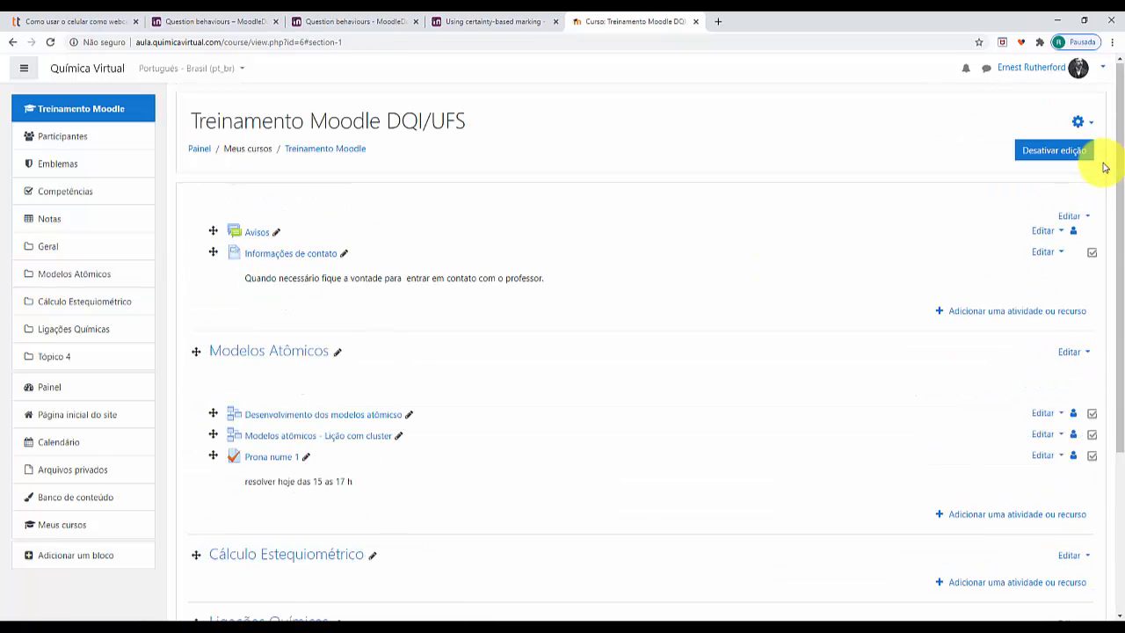
left_click(1055, 153)
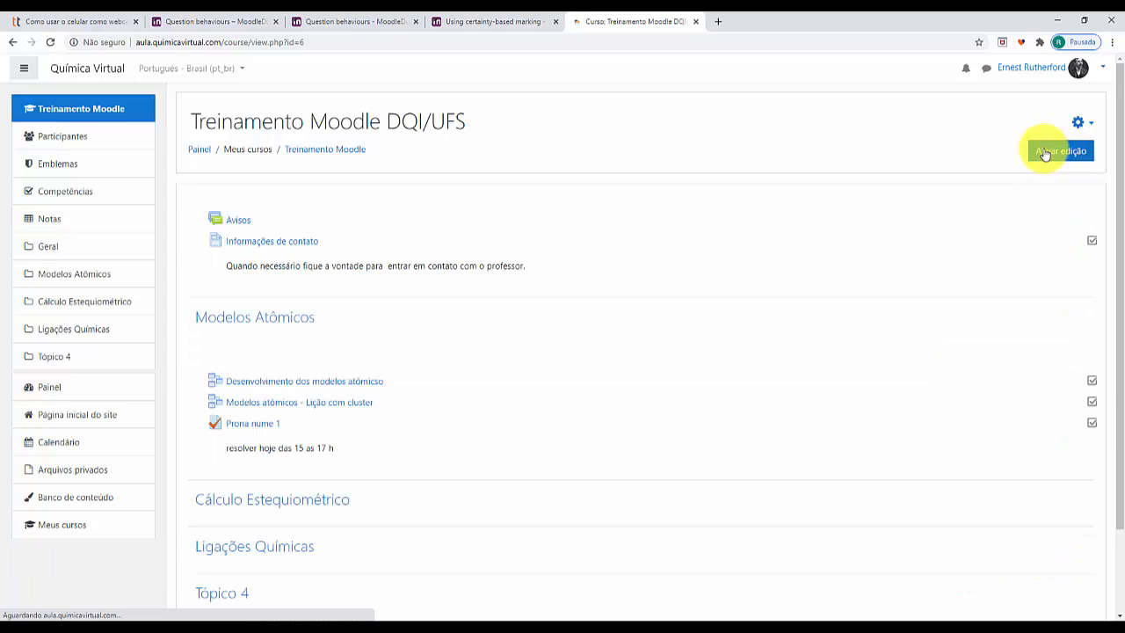
Step: Start a preview of the Prona nume 1 quiz and look through its questions
left_click(253, 423)
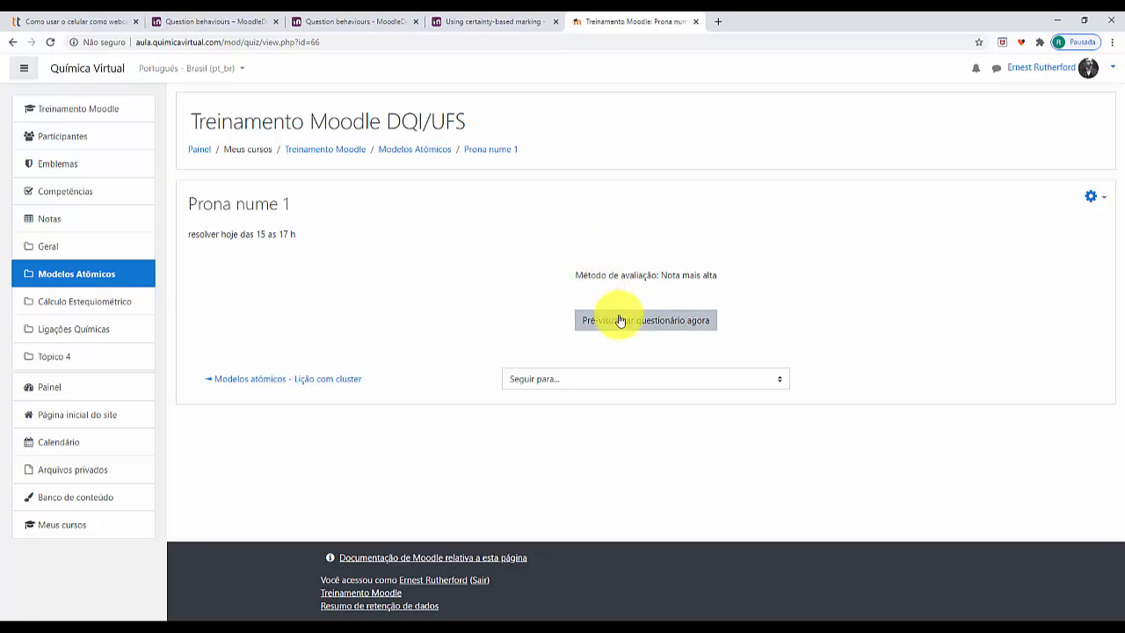
left_click(617, 322)
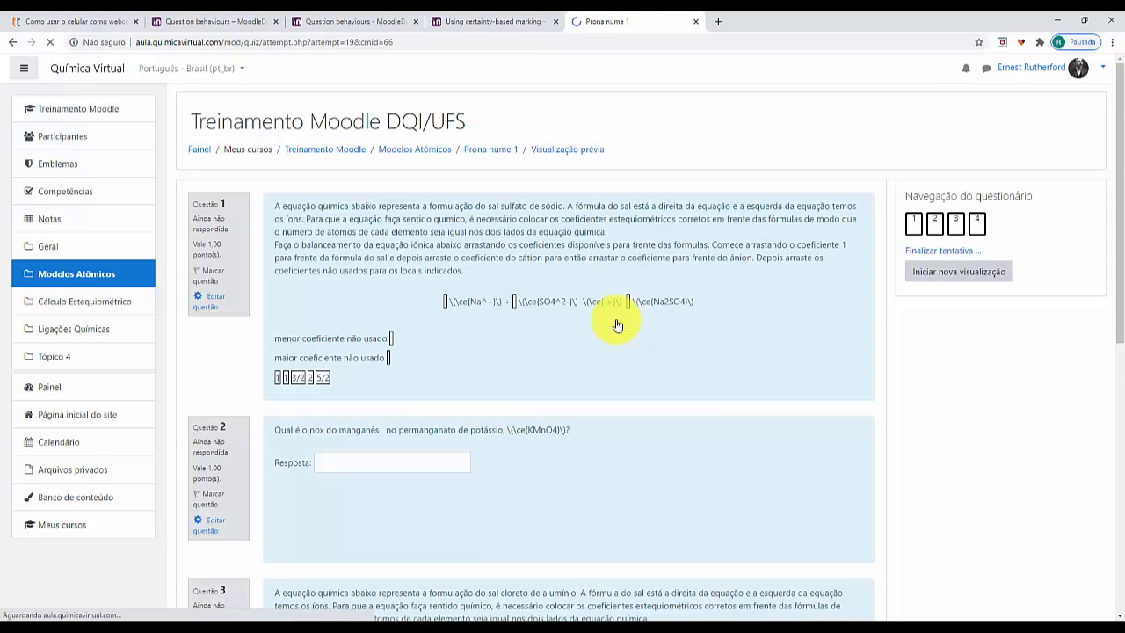
scroll(534, 360, "down", 7)
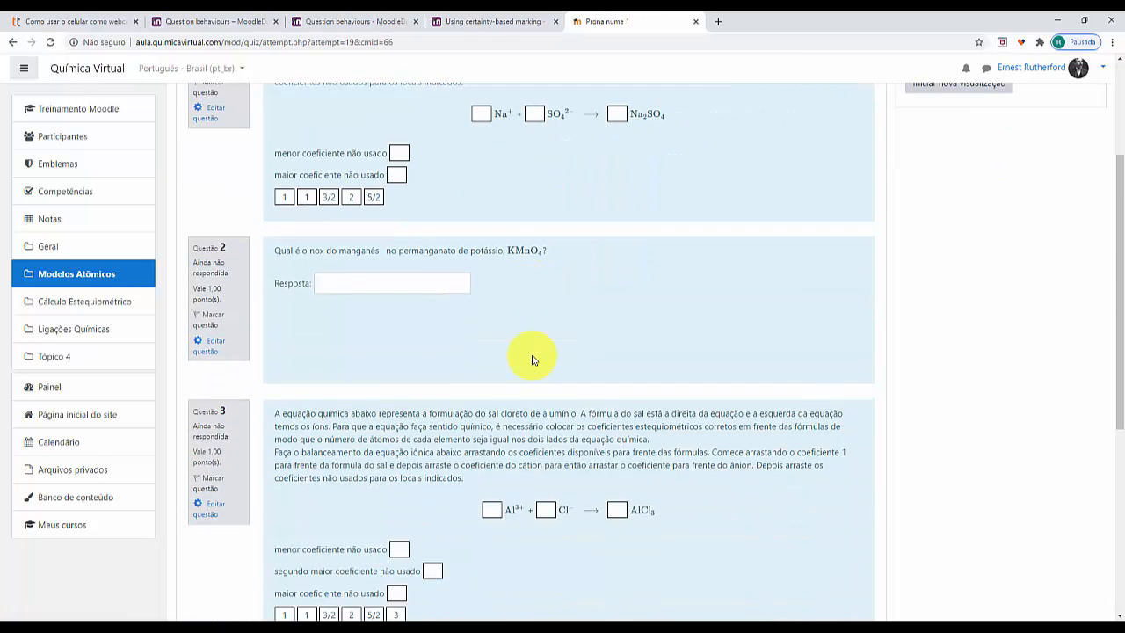
Step: Fill question 1 with 1 Na⁺, 1 SO₄²⁻ and 5/2 Na₂SO₄, unused coefficients 2 (menor) and 3/2 (maior), and answer 7 in question 2
scroll(534, 361, "up", 8)
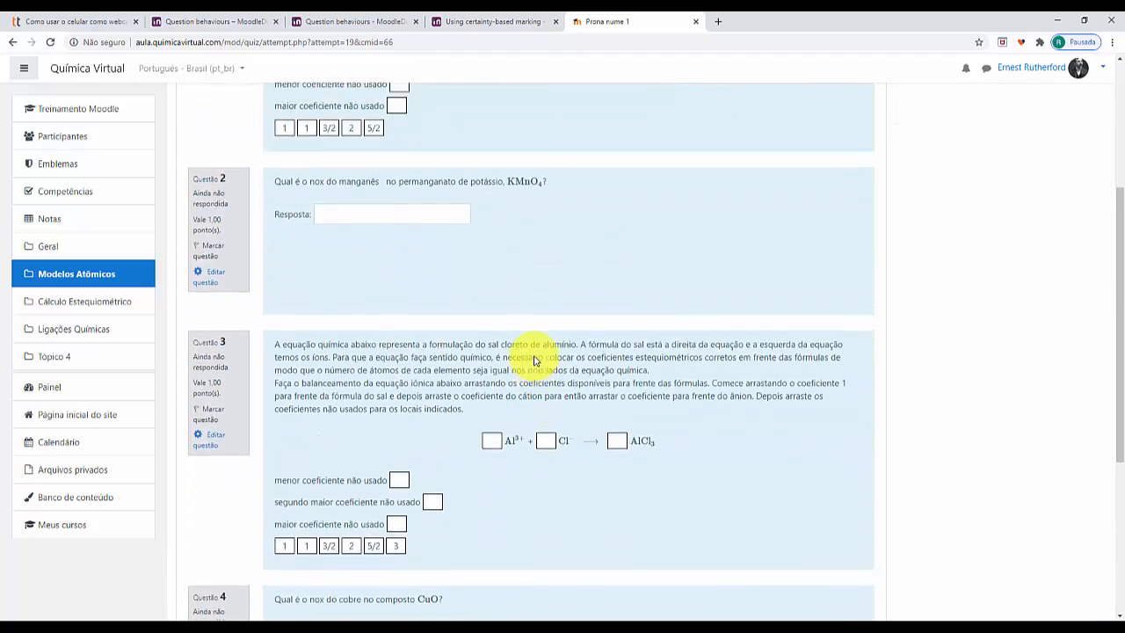
scroll(536, 363, "down", 8)
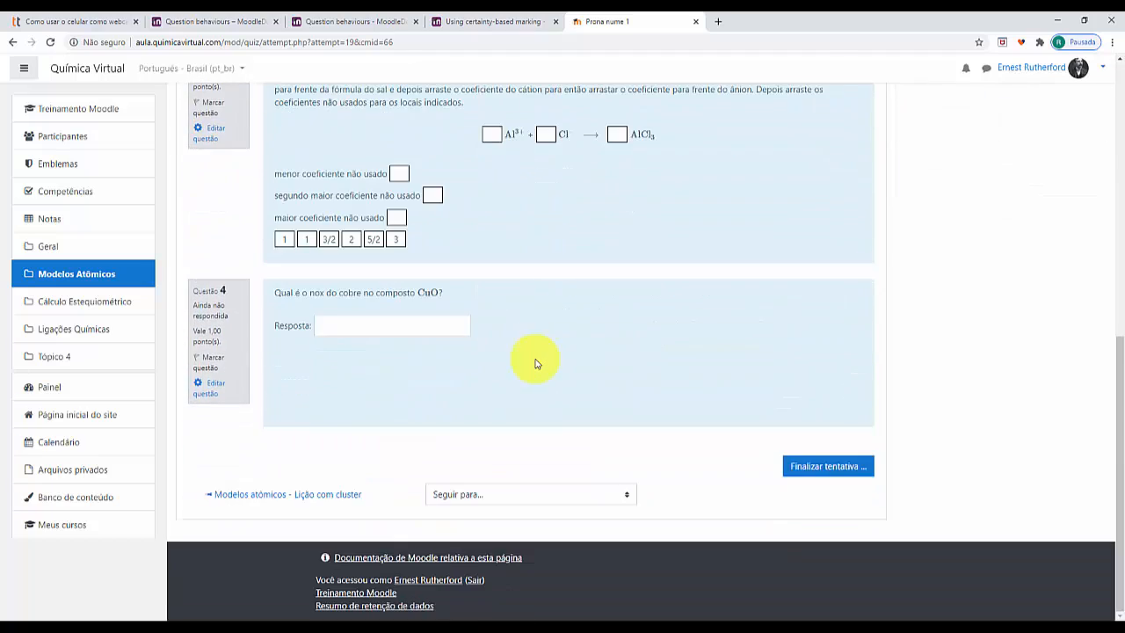
scroll(534, 359, "up", 6)
scroll(535, 360, "up", 2)
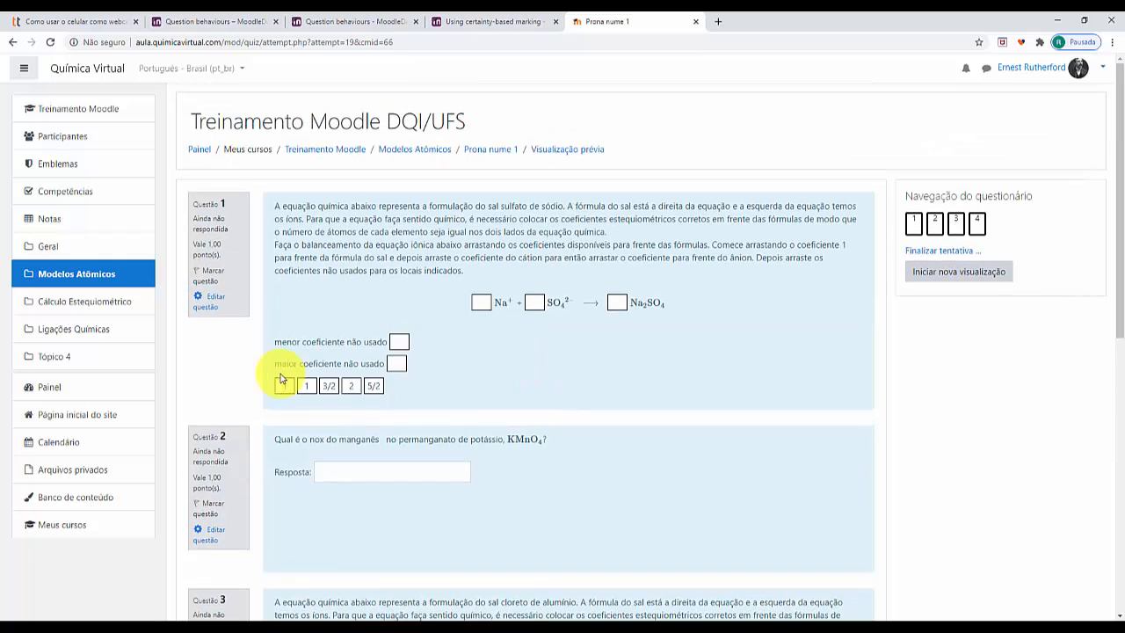
left_click_drag(310, 387, 479, 308)
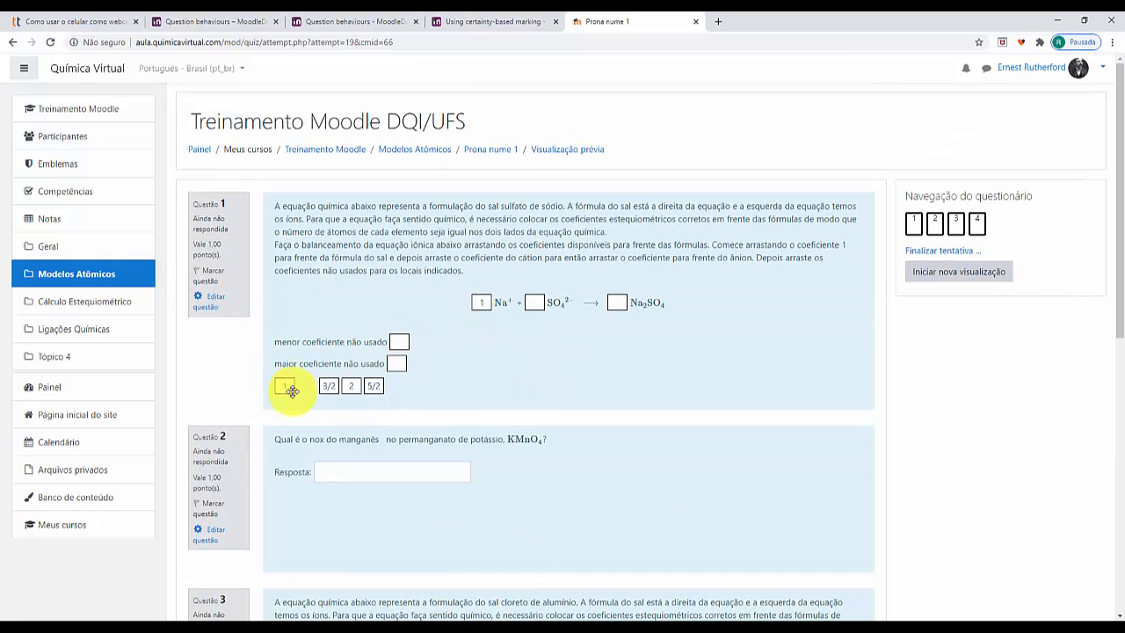
left_click_drag(286, 387, 539, 302)
left_click_drag(369, 390, 607, 305)
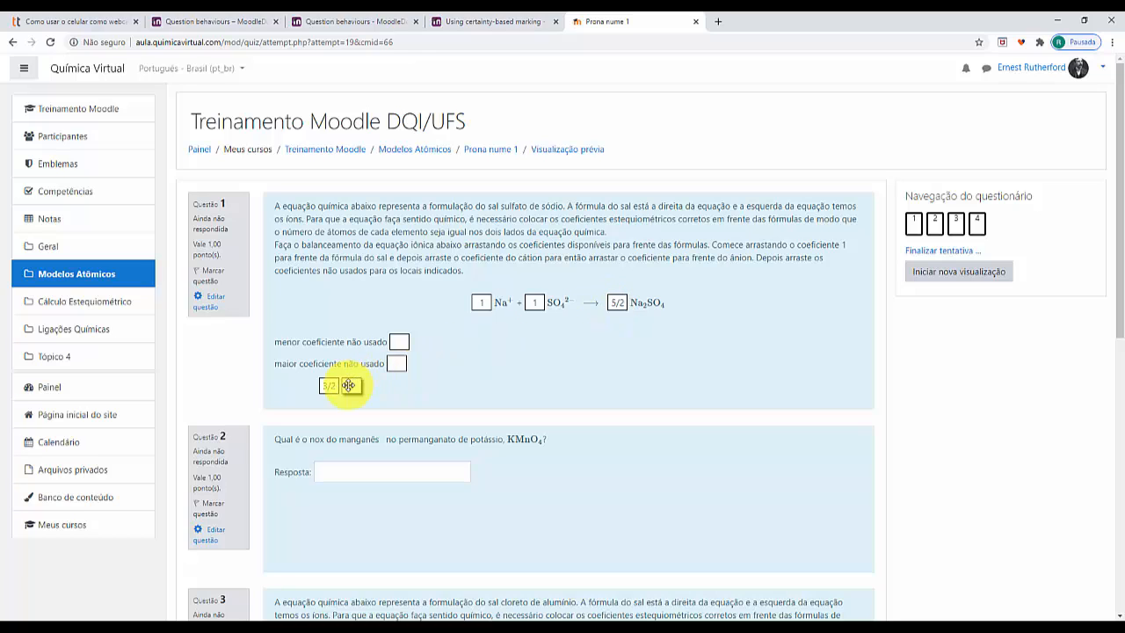
left_click_drag(349, 386, 400, 341)
left_click_drag(327, 387, 396, 363)
left_click(389, 472)
type("7")
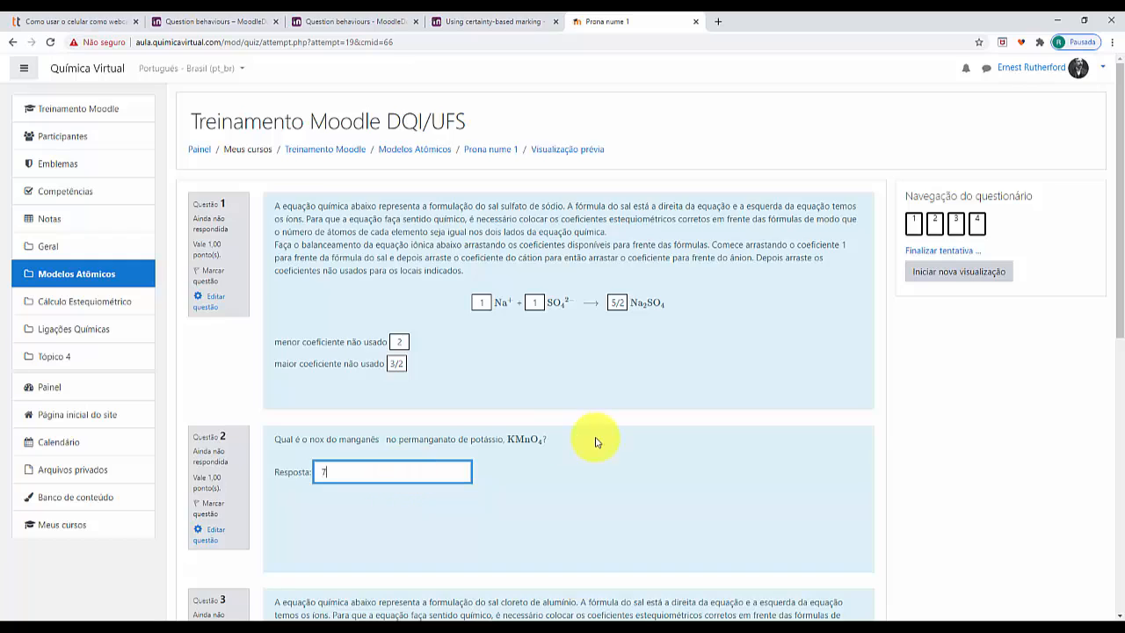
Step: Fill question 3 with 1 Al³⁺, 5/2 Cl⁻ and 3 AlCl₃, placing 3/2, 2 and 1 as the unused coefficients in that order
scroll(596, 440, "down", 3)
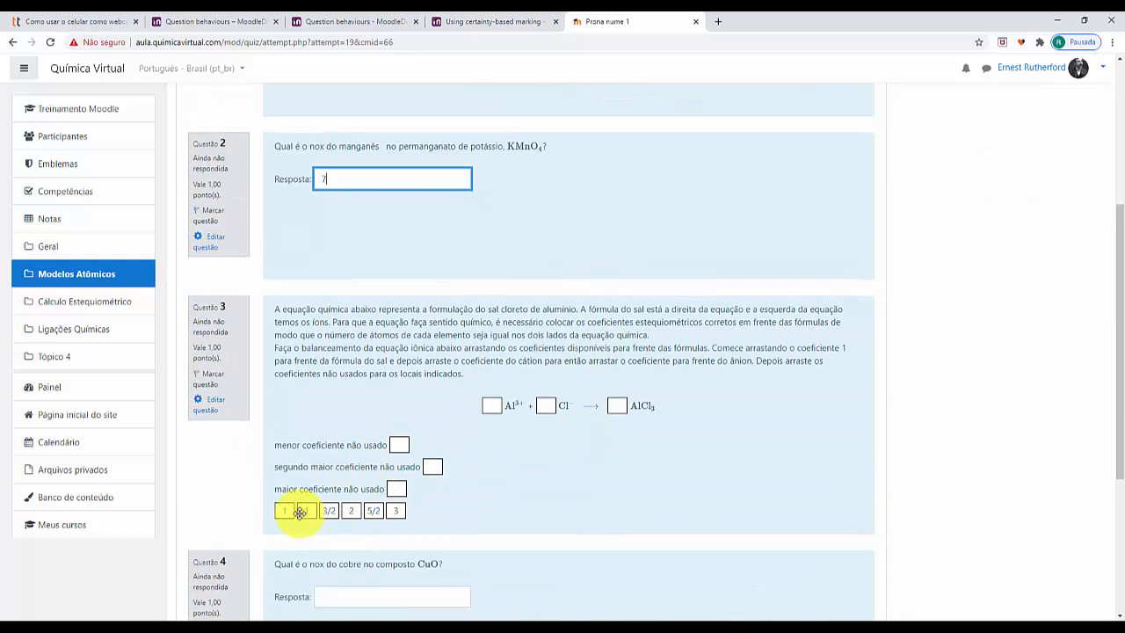
left_click_drag(299, 510, 494, 405)
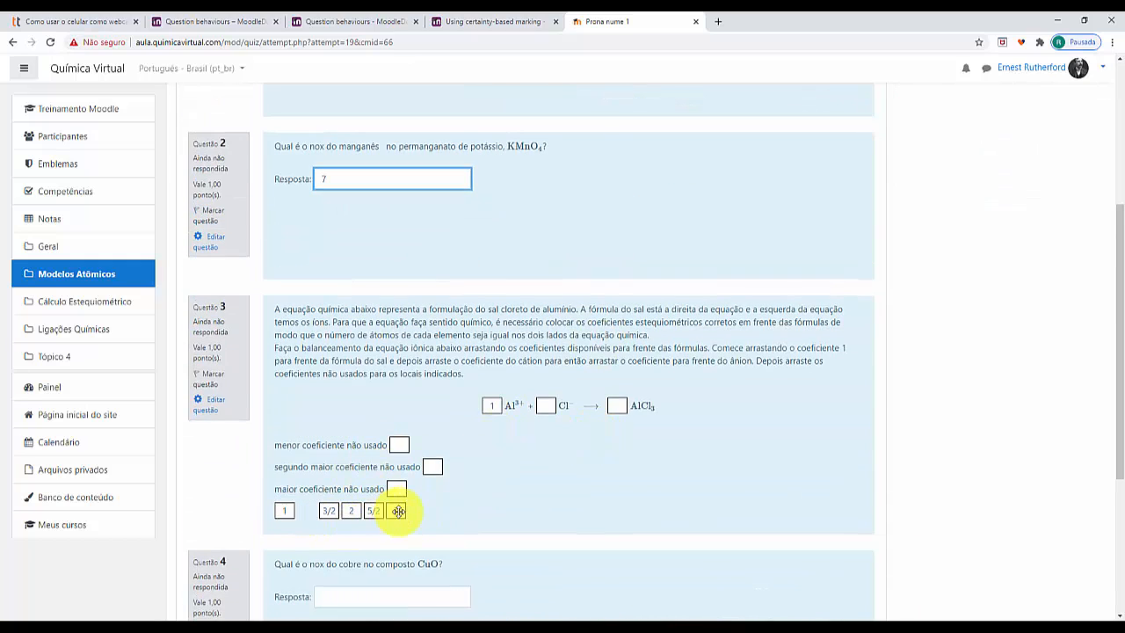
left_click_drag(392, 510, 527, 401)
left_click(339, 510)
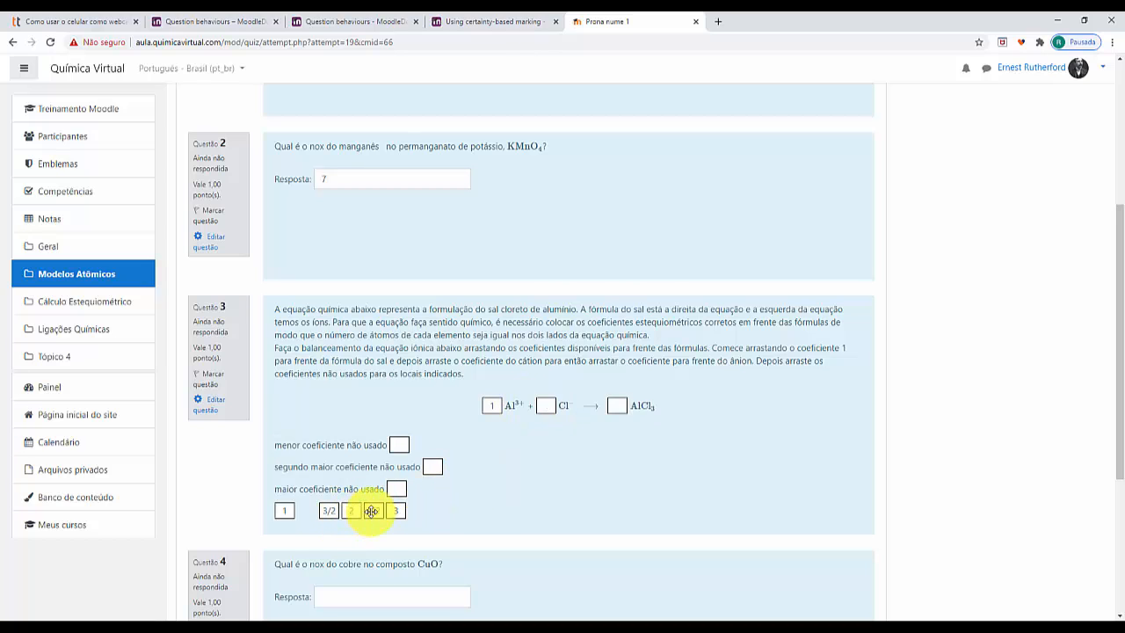
left_click_drag(374, 511, 552, 408)
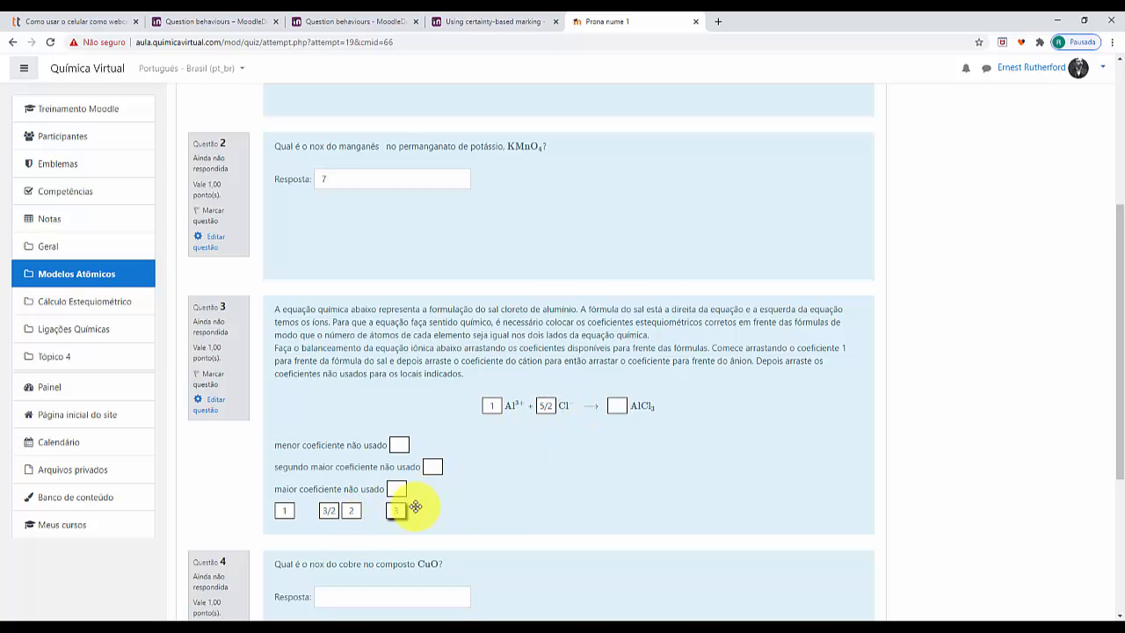
left_click_drag(416, 508, 617, 406)
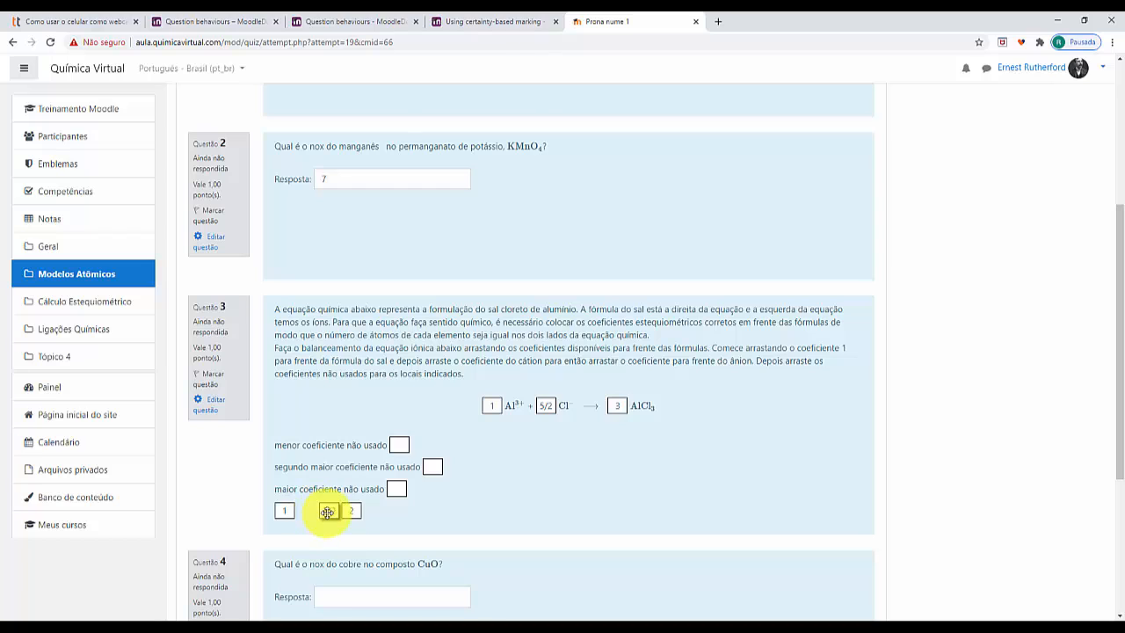
left_click_drag(327, 511, 433, 466)
left_click_drag(283, 511, 396, 490)
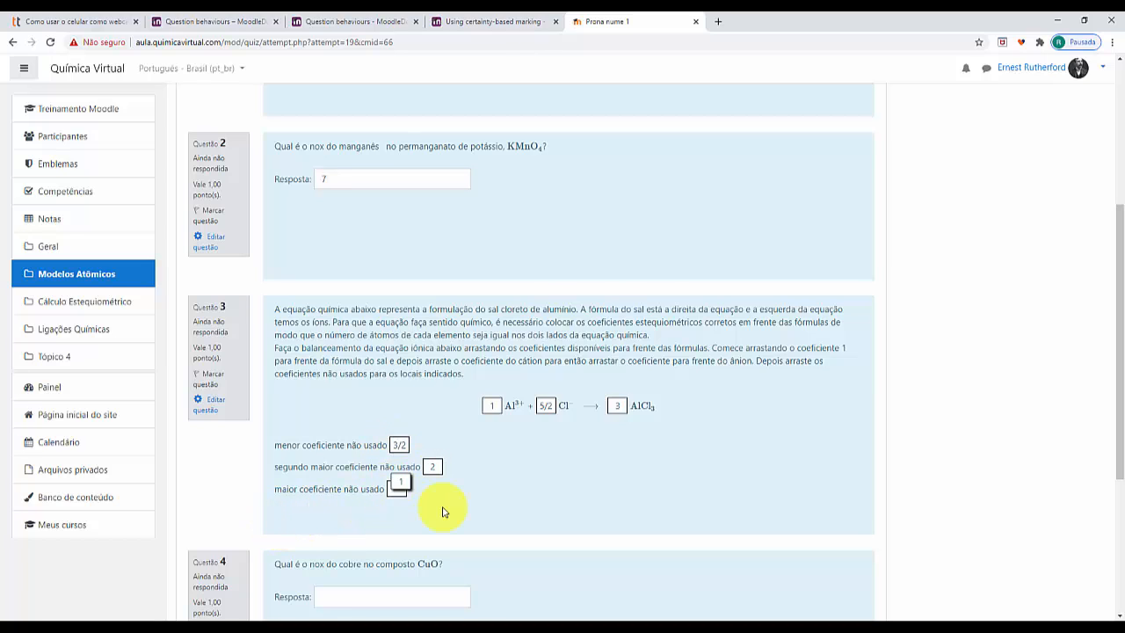
Step: Answer question 4 with 2, then finish the preview attempt and submit all answers
scroll(445, 510, "down", 3)
left_click(420, 324)
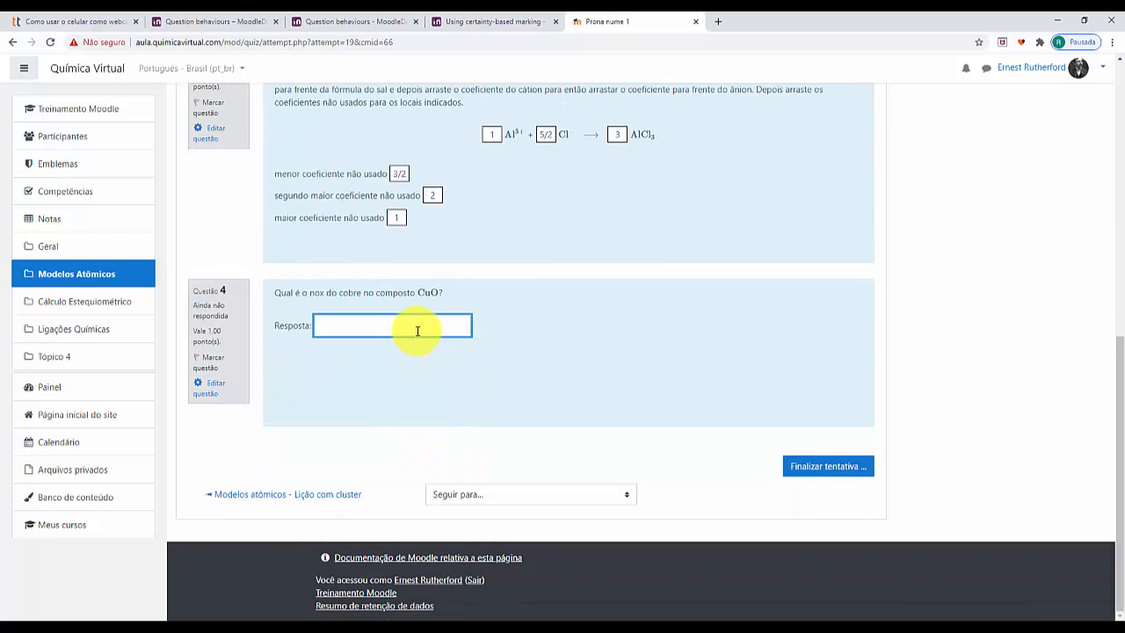
type("2")
left_click(807, 465)
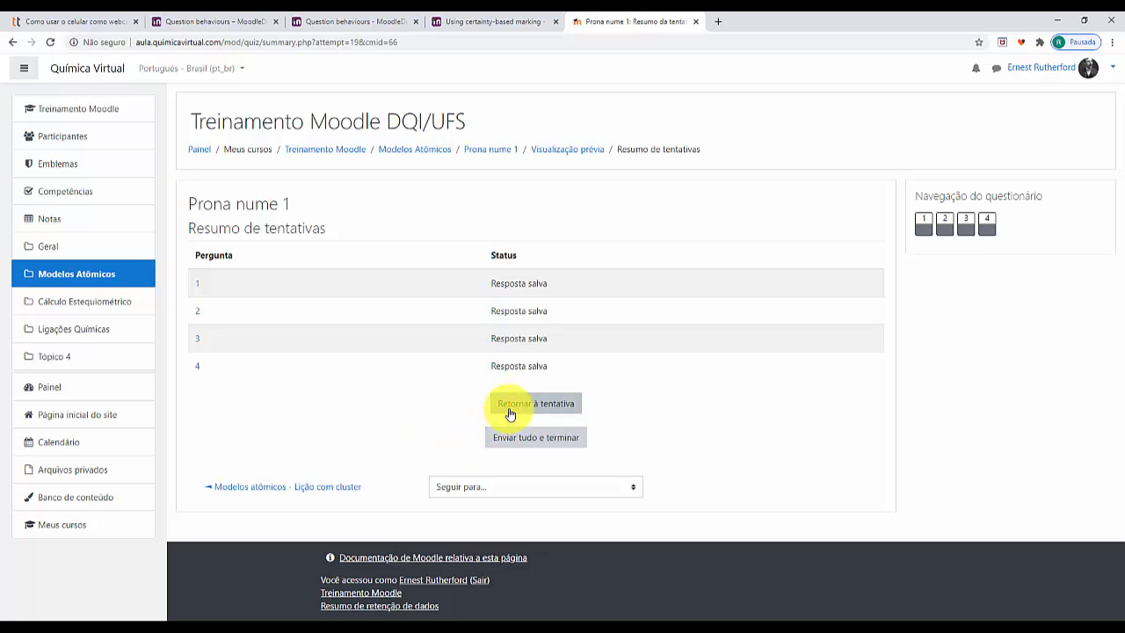
left_click(514, 438)
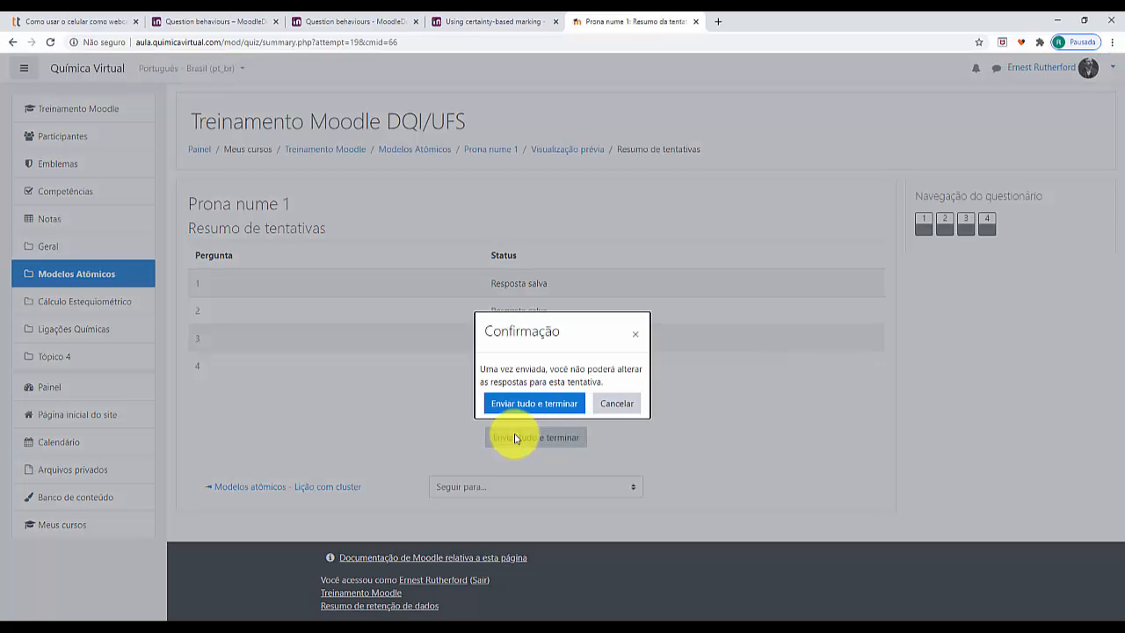
left_click(535, 403)
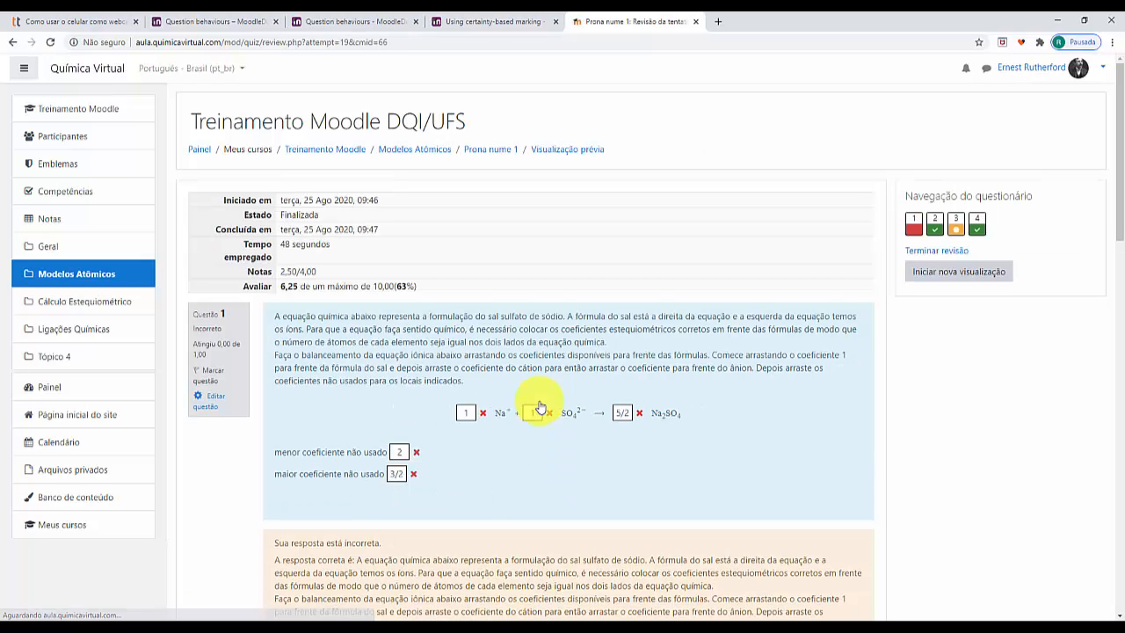
Step: Review the submitted preview's grade, answer markings and correct-answer feedback across all four questions
scroll(706, 420, "down", 15)
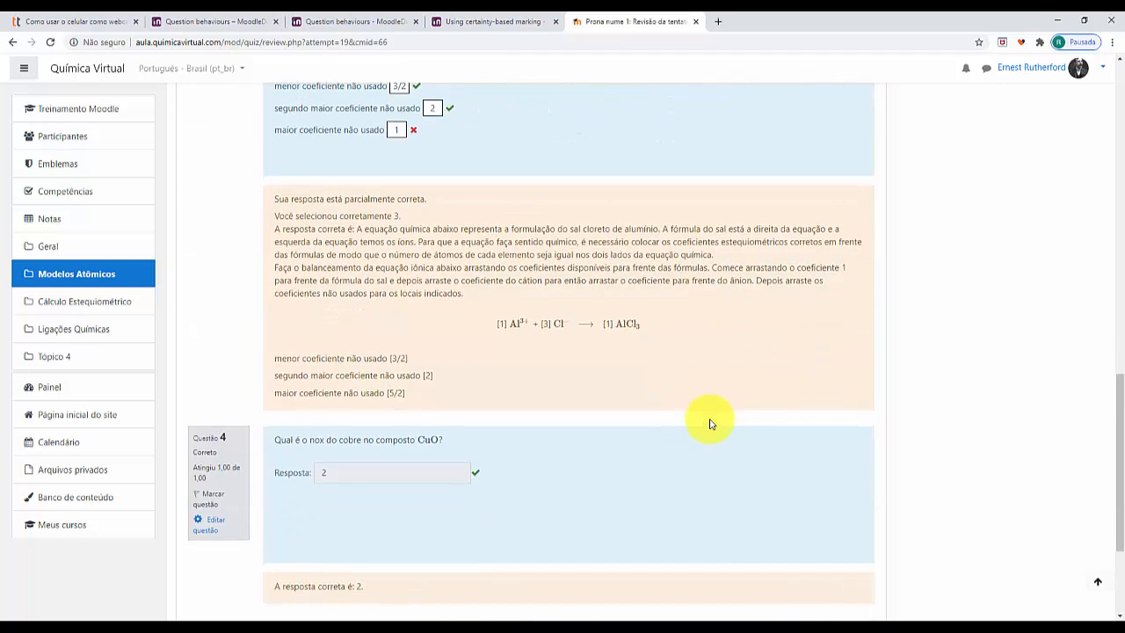
scroll(711, 423, "down", 2)
scroll(710, 423, "up", 8)
scroll(711, 423, "up", 8)
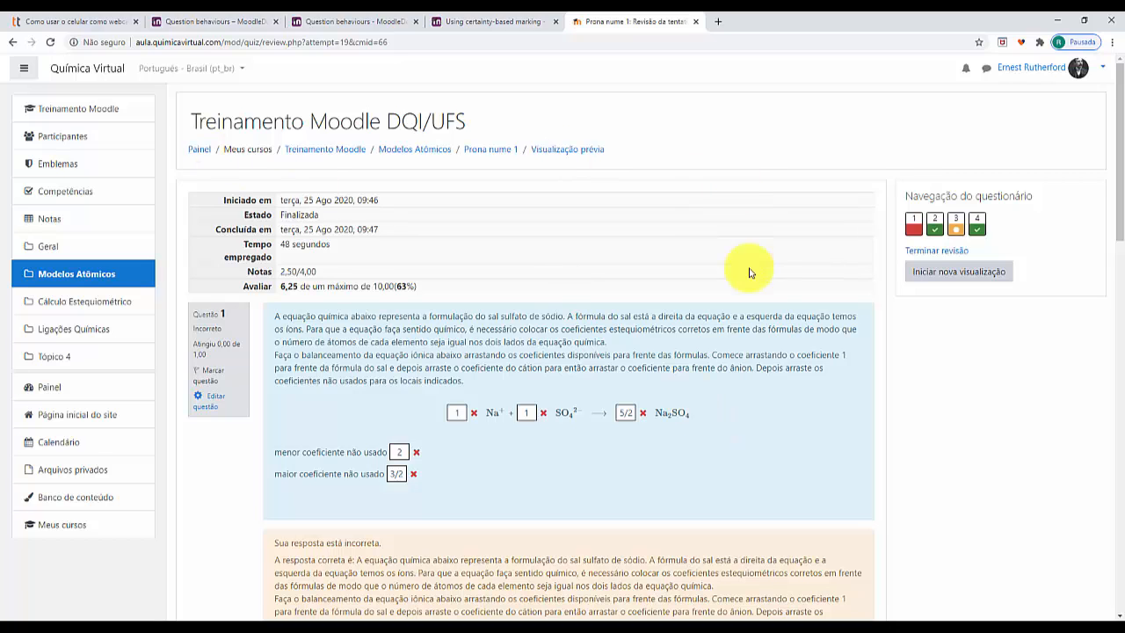
scroll(767, 360, "down", 1)
Step: Switch to Microsoft Edge, load the Química Virtual site and open the Treinamento Moodle DQI/UFS course
left_click(307, 629)
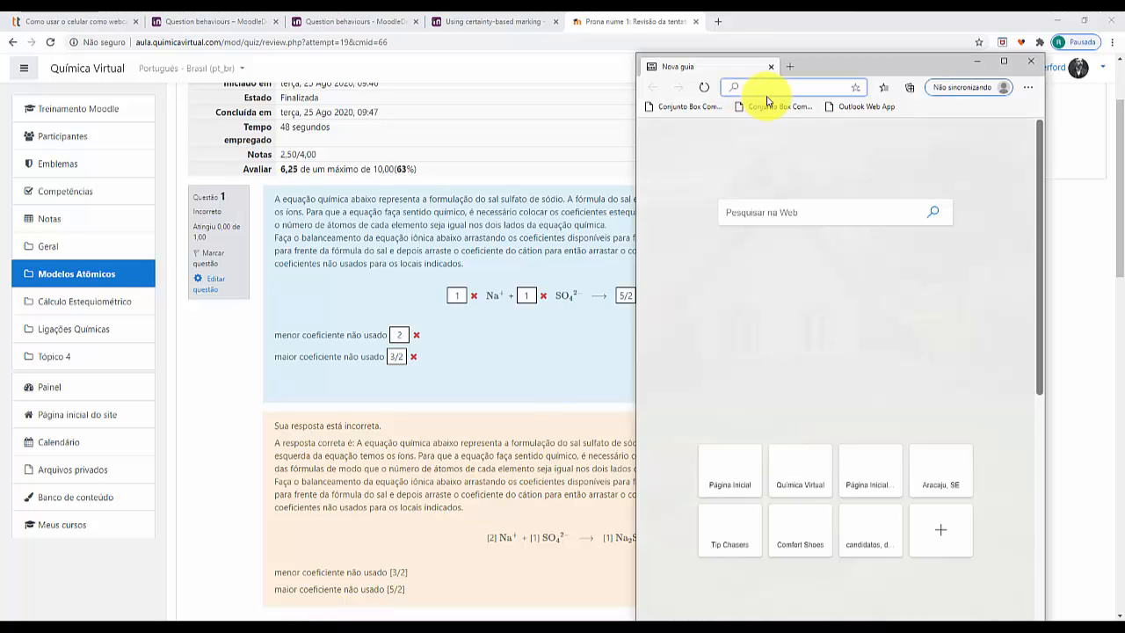
left_click(748, 88)
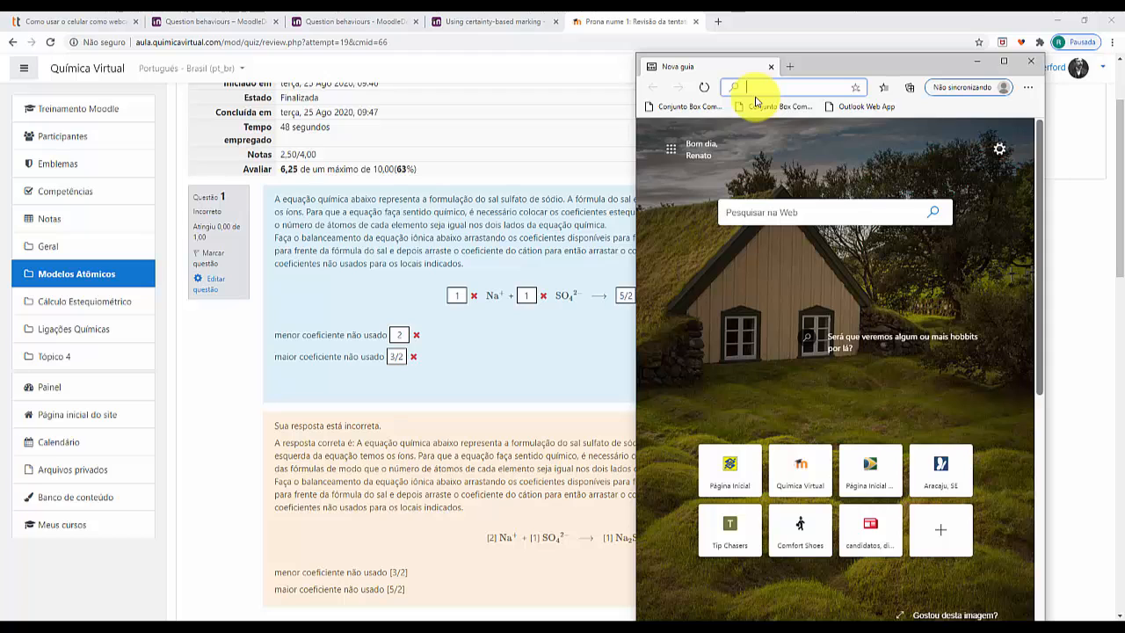
type("aula.qui")
key("Return")
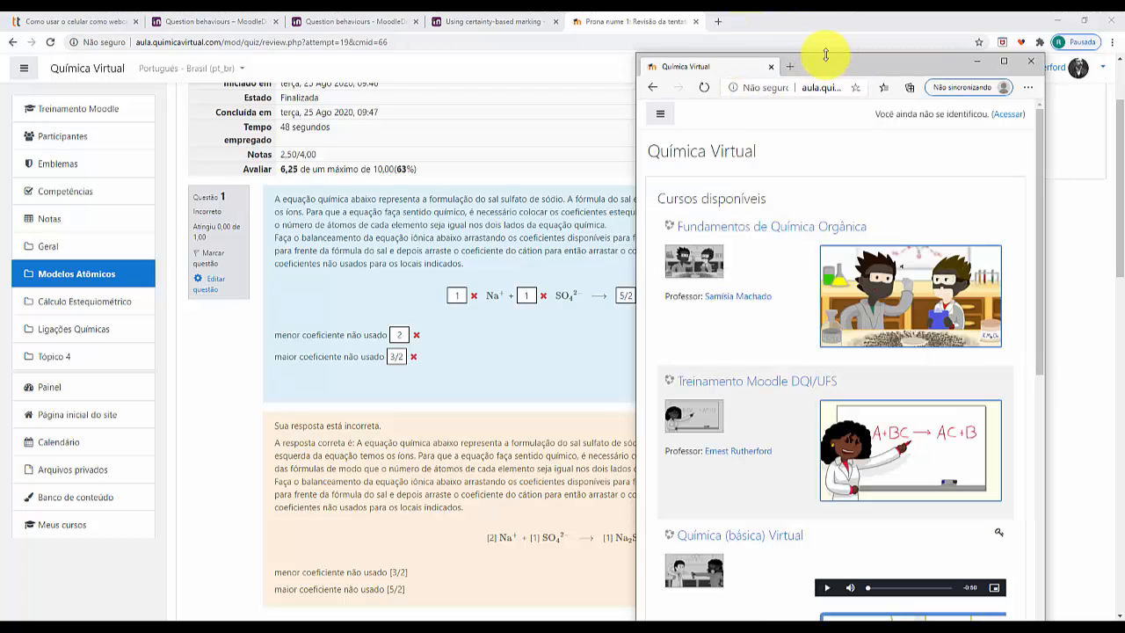
left_click_drag(826, 55, 826, 14)
left_click(796, 342)
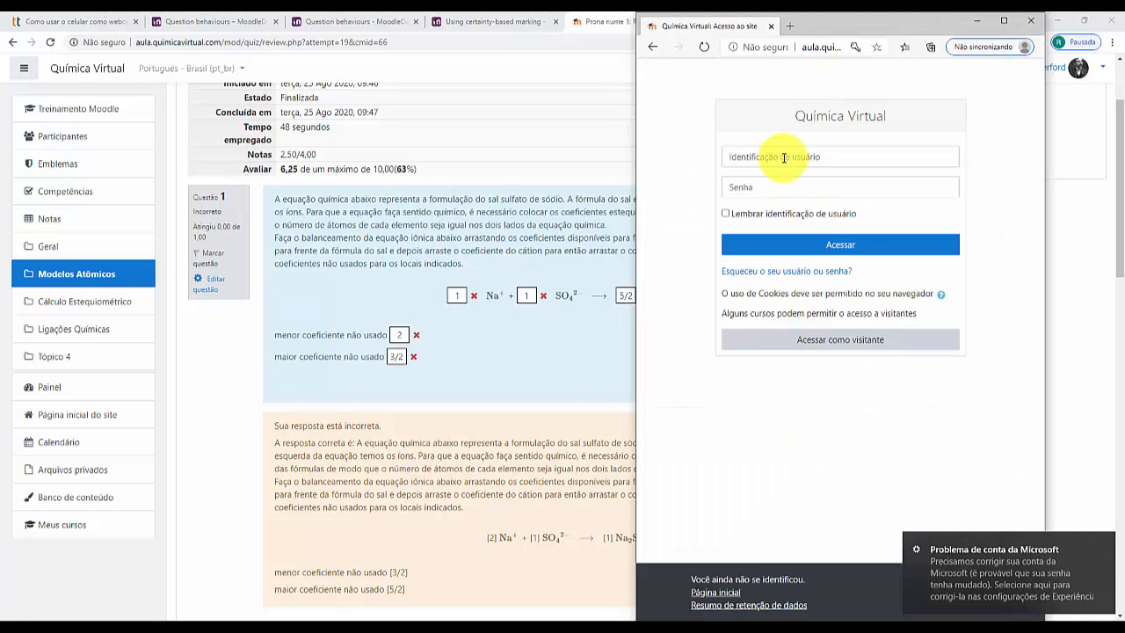
Step: Log in to Química Virtual with the student account's saved username and password
left_click(783, 157)
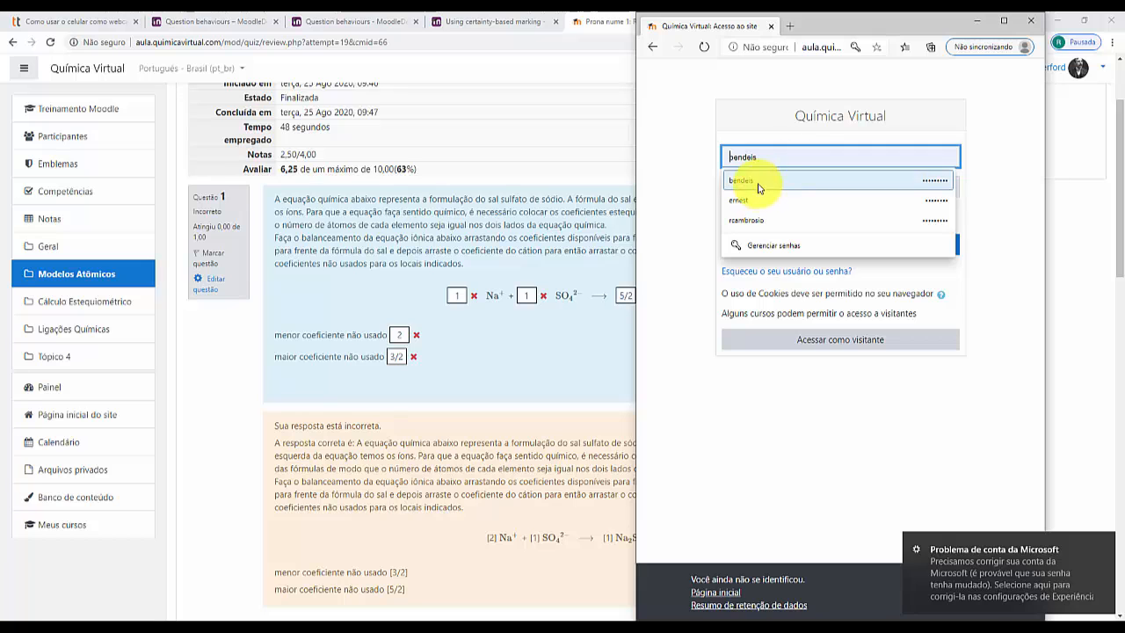
left_click(753, 182)
left_click(774, 237)
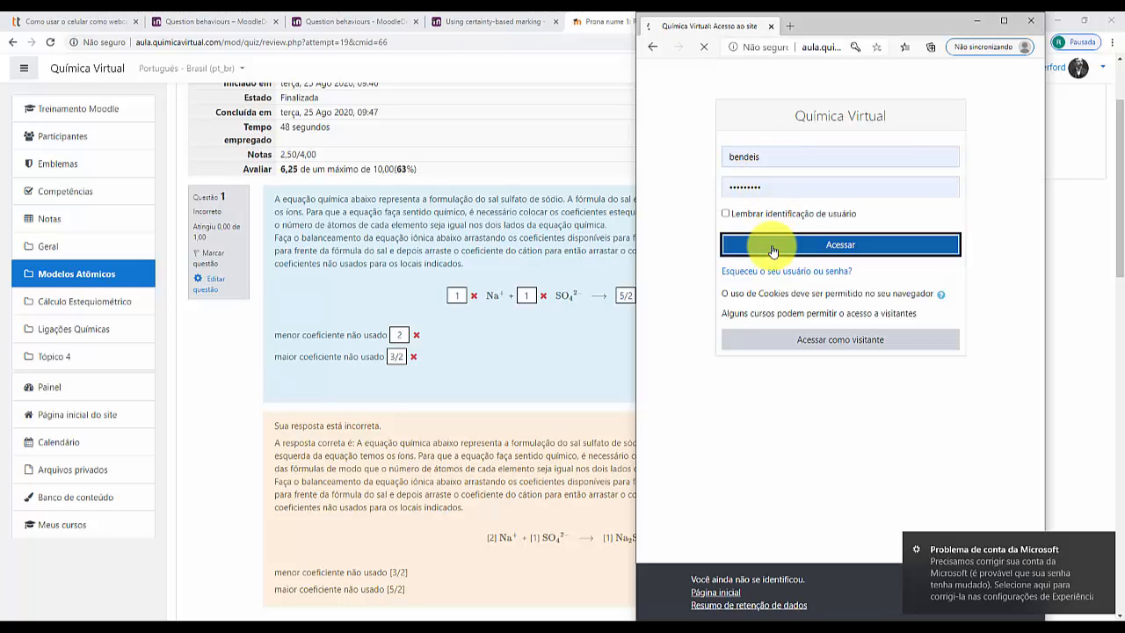
Step: Widen the student's browser window, open the Prona nume 1 quiz and start an attempt
left_click_drag(1046, 302, 1101, 293)
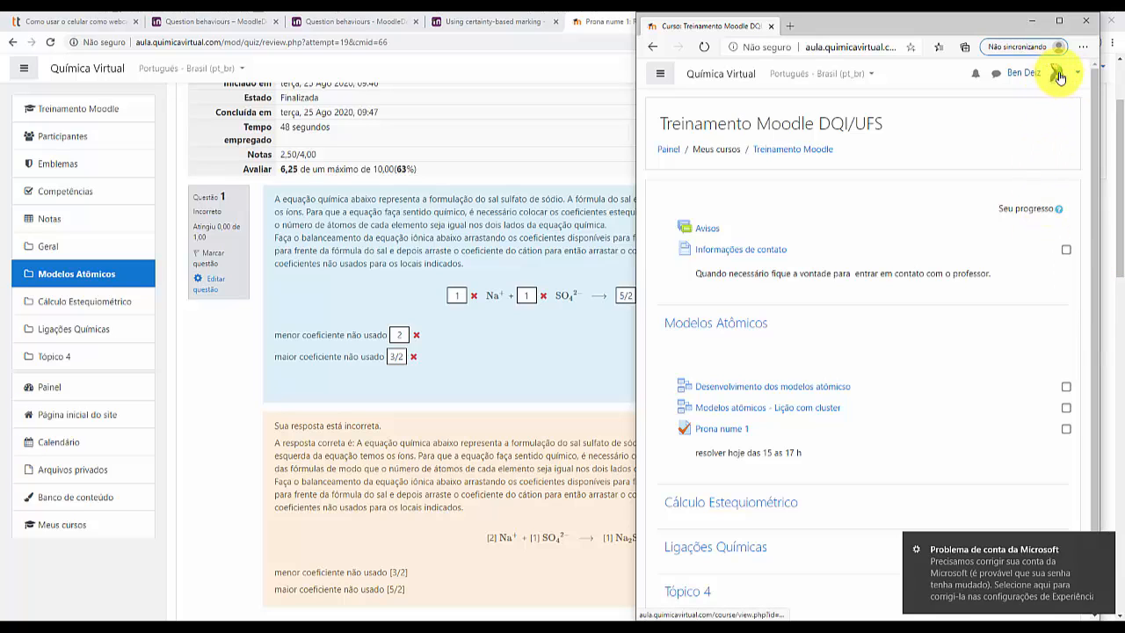
left_click(719, 431)
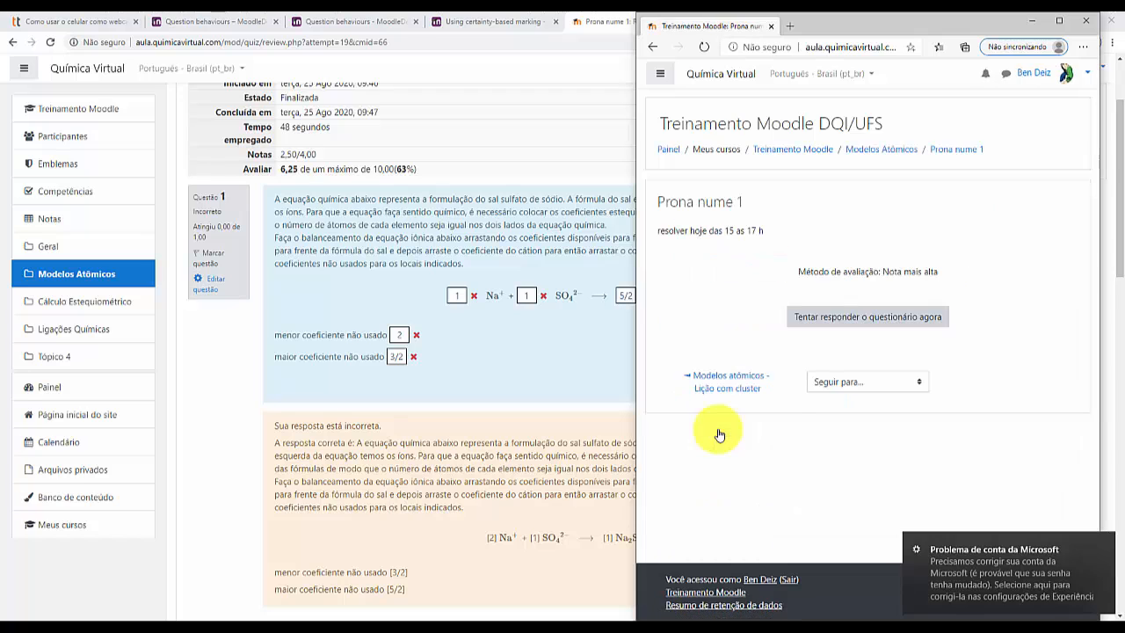
left_click(832, 322)
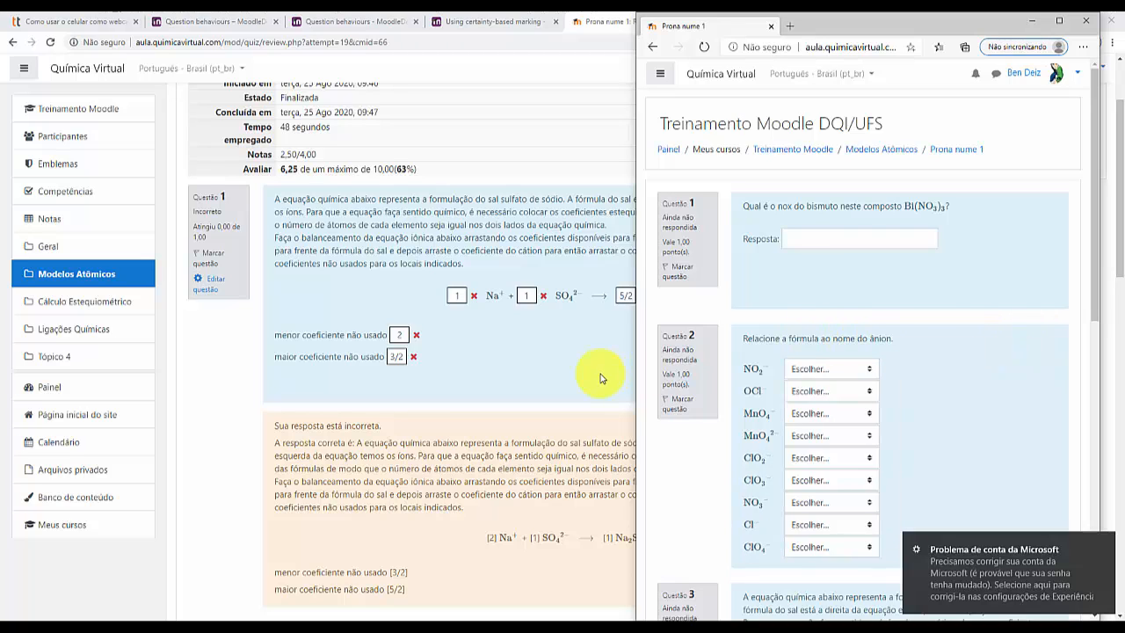
Step: Return to the teacher's preview review in Chrome and look over its questions for comparison
left_click(1100, 545)
left_click(476, 384)
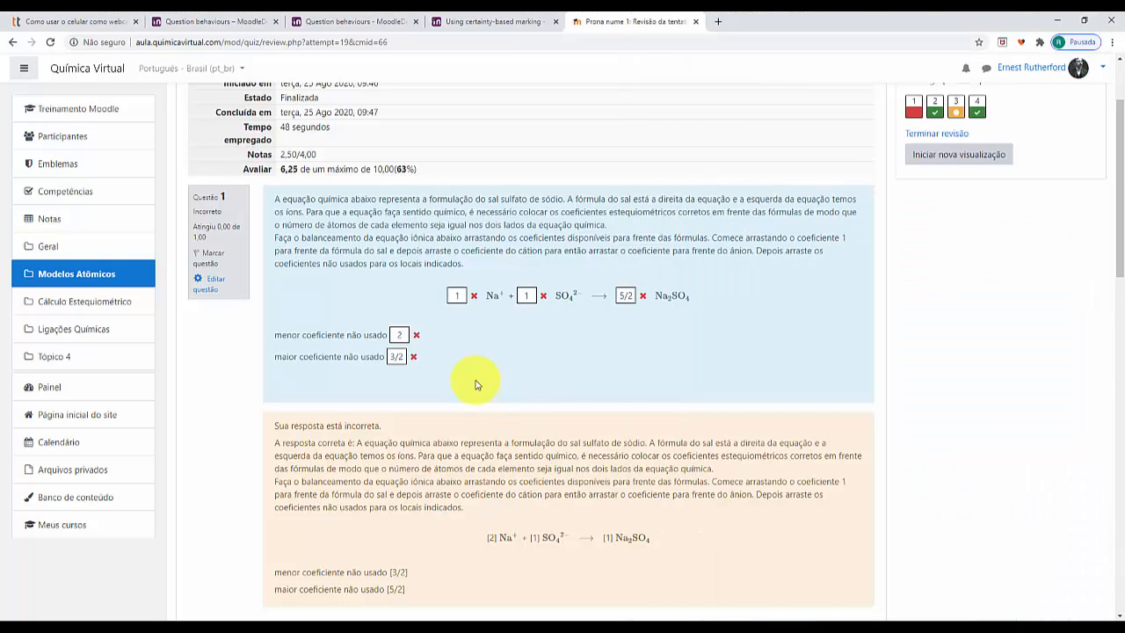
scroll(475, 384, "down", 4)
scroll(476, 385, "up", 1)
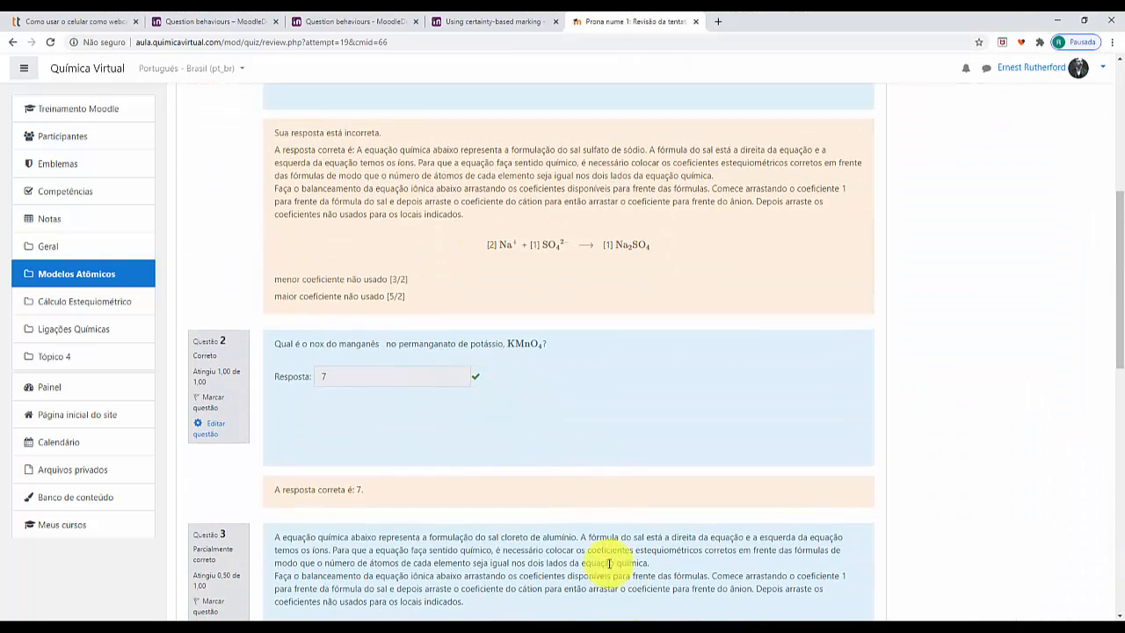
Step: Examine the four questions in the student's Prona nume 1 attempt, compare them with the teacher's preview, and return to the review
left_click(299, 632)
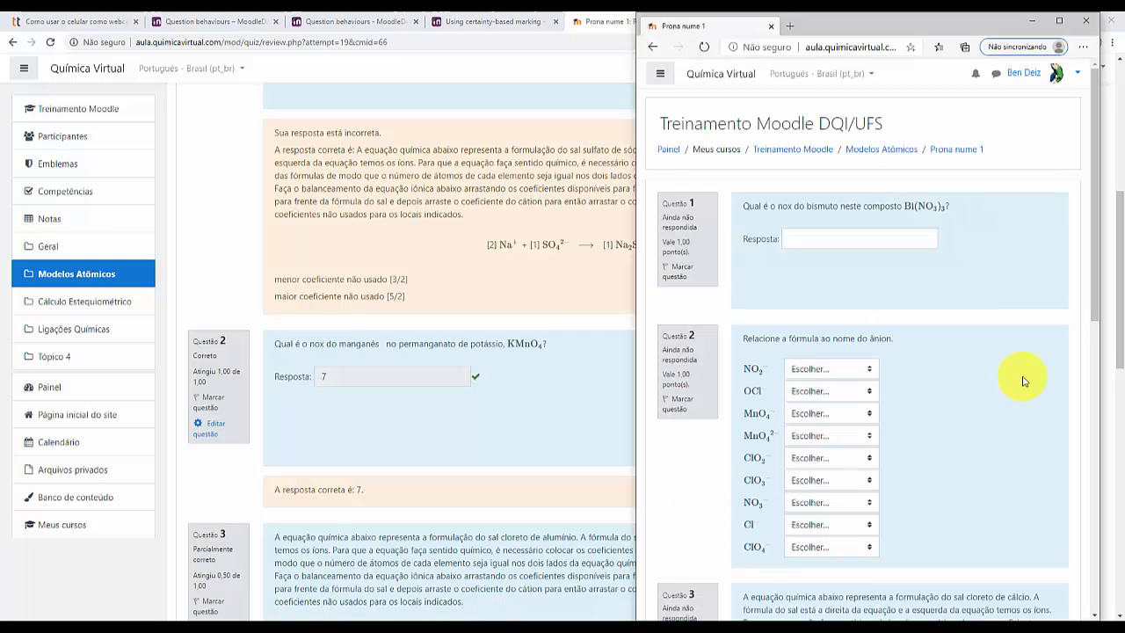
scroll(967, 334, "down", 2)
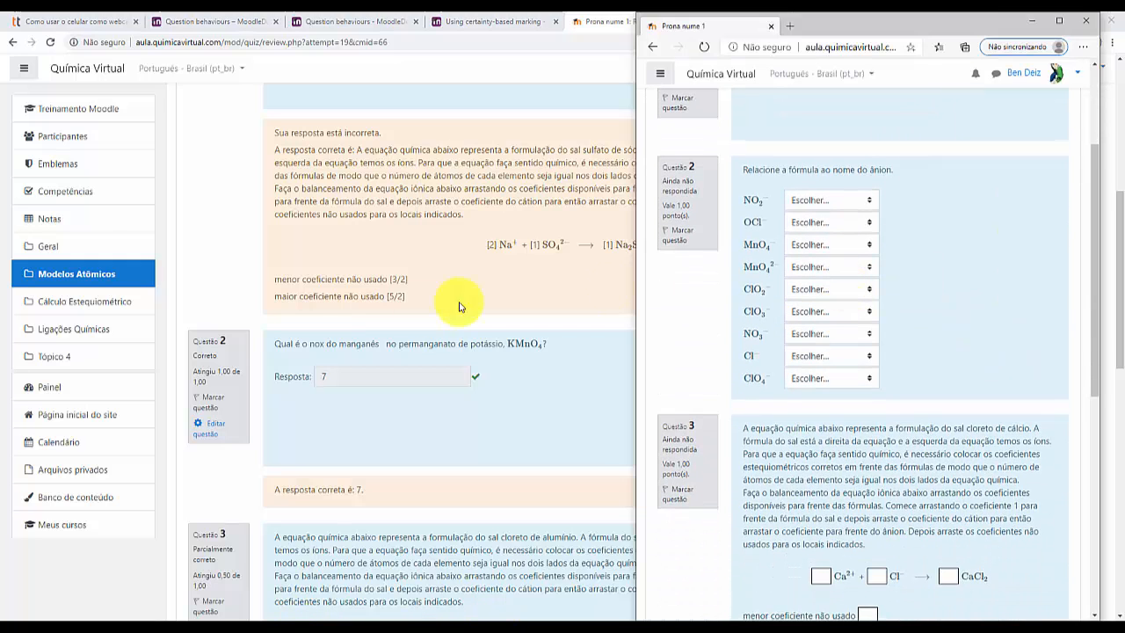
left_click_drag(1050, 517, 1033, 499)
scroll(1033, 498, "down", 4)
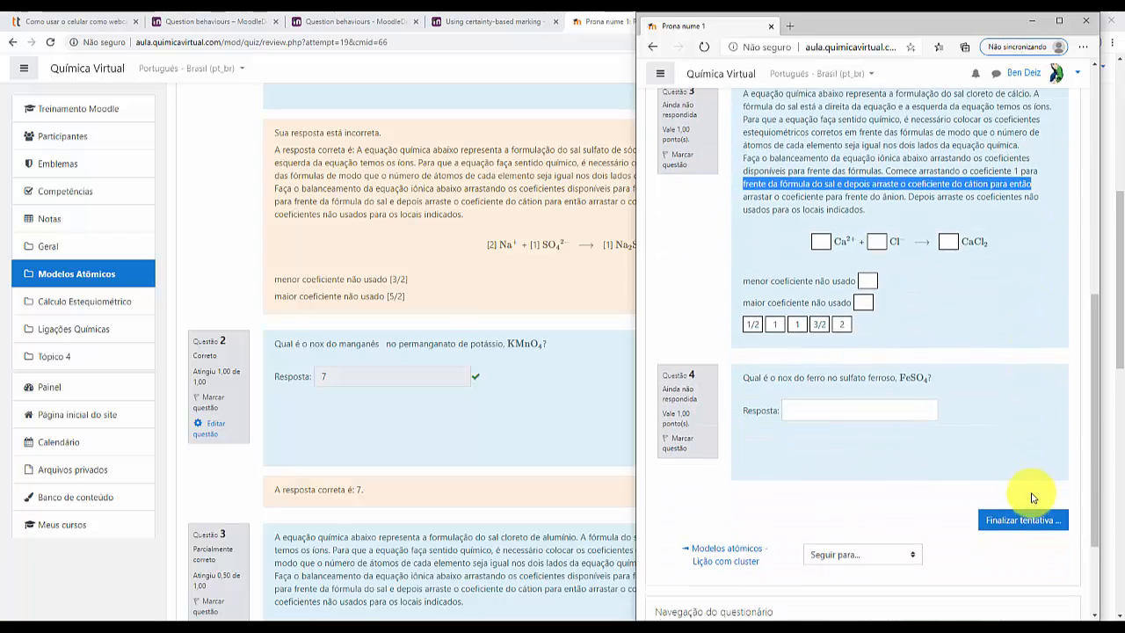
scroll(972, 413, "up", 1)
scroll(971, 414, "up", 5)
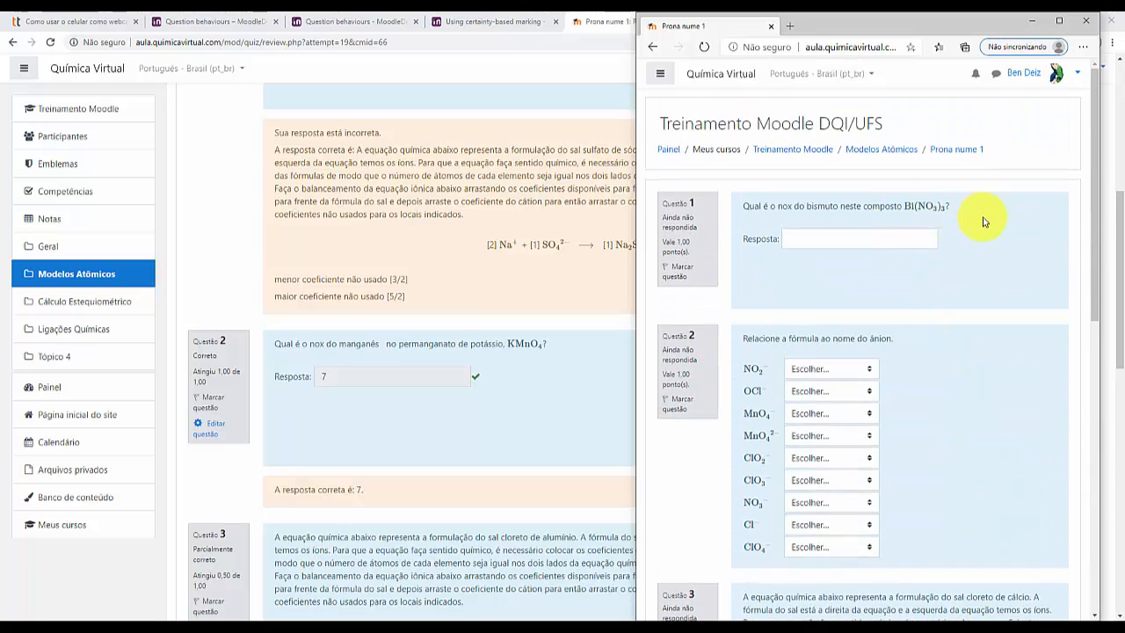
scroll(982, 255, "down", 2)
scroll(982, 255, "down", 4)
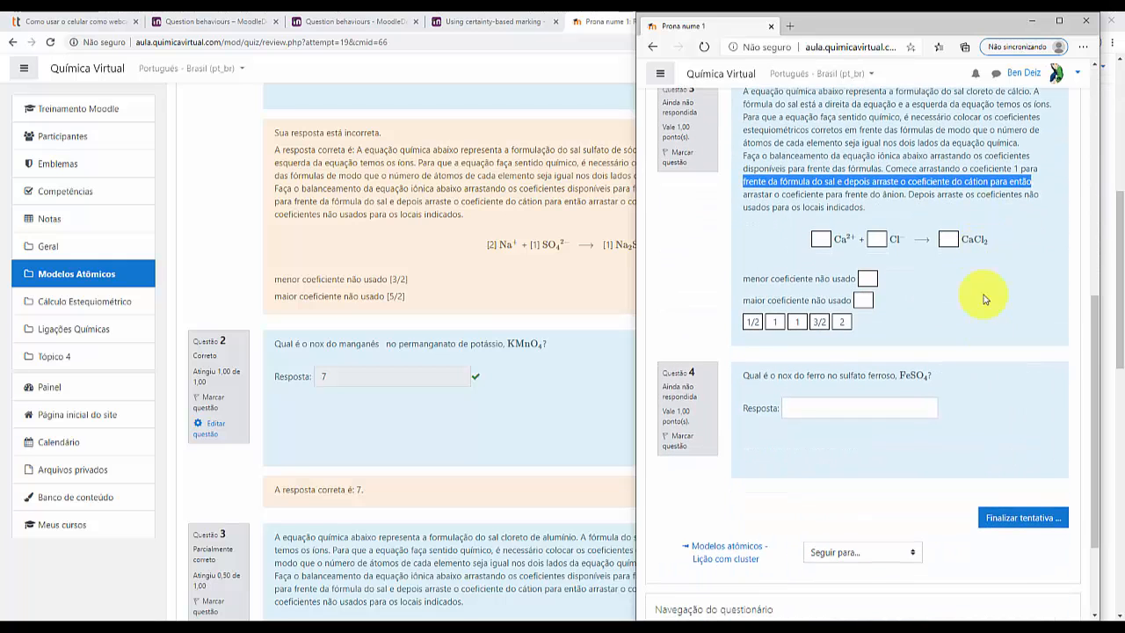
left_click(1005, 427)
left_click(548, 382)
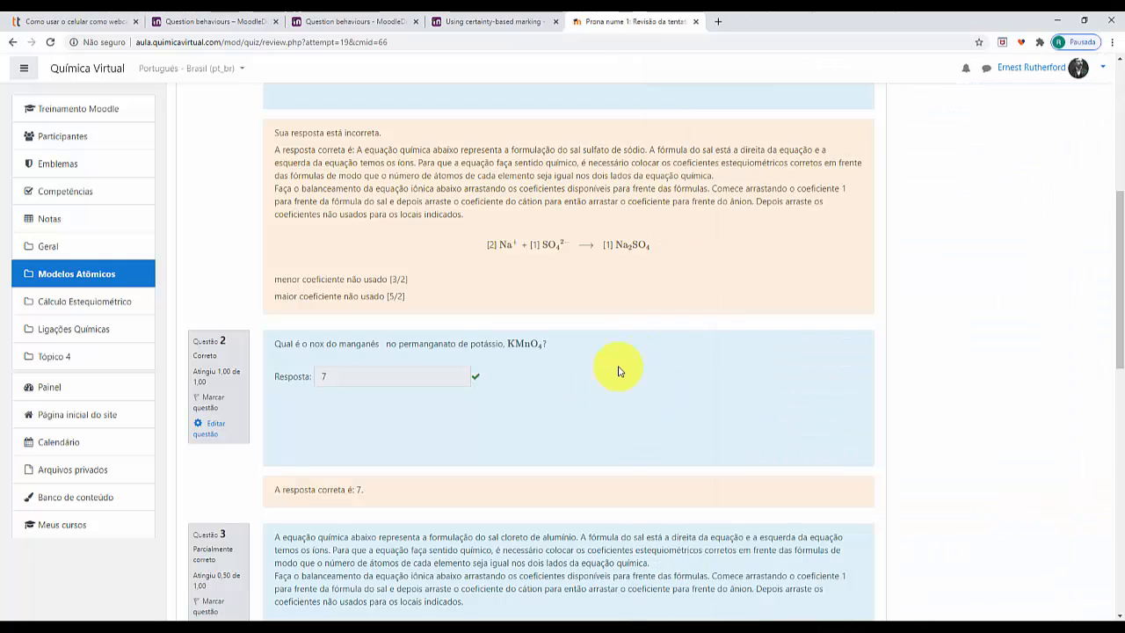
Step: Review the questions in the teacher's preview attempt, highlighting the statement of question 1 on balancing the sodium sulfate equation
scroll(659, 371, "down", 6)
scroll(659, 371, "down", 3)
scroll(659, 371, "up", 13)
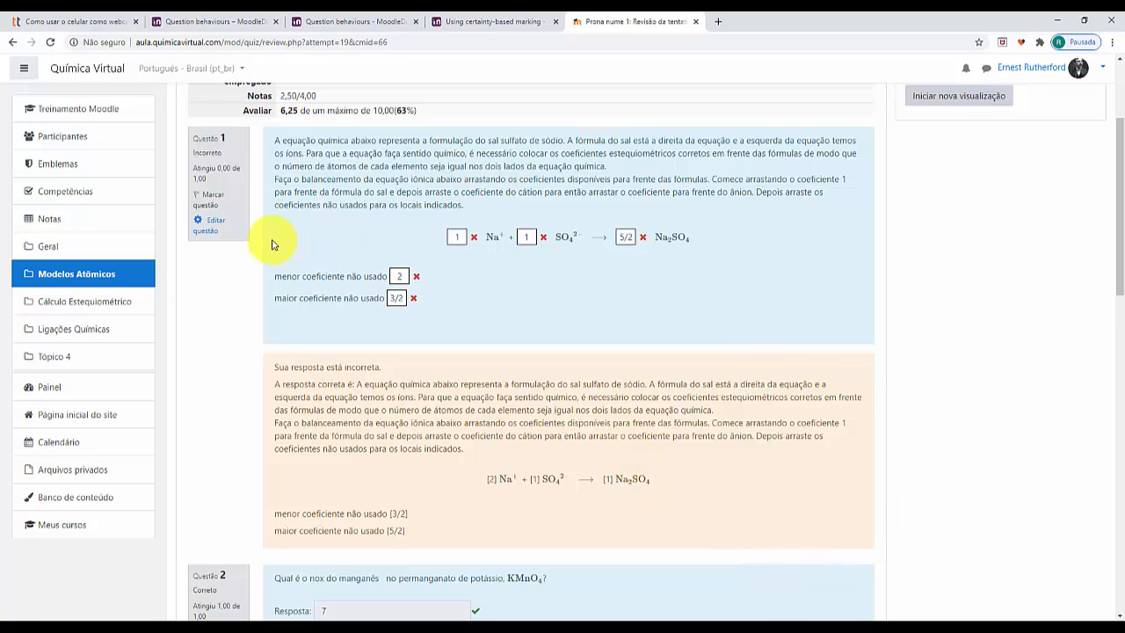
left_click_drag(276, 141, 479, 209)
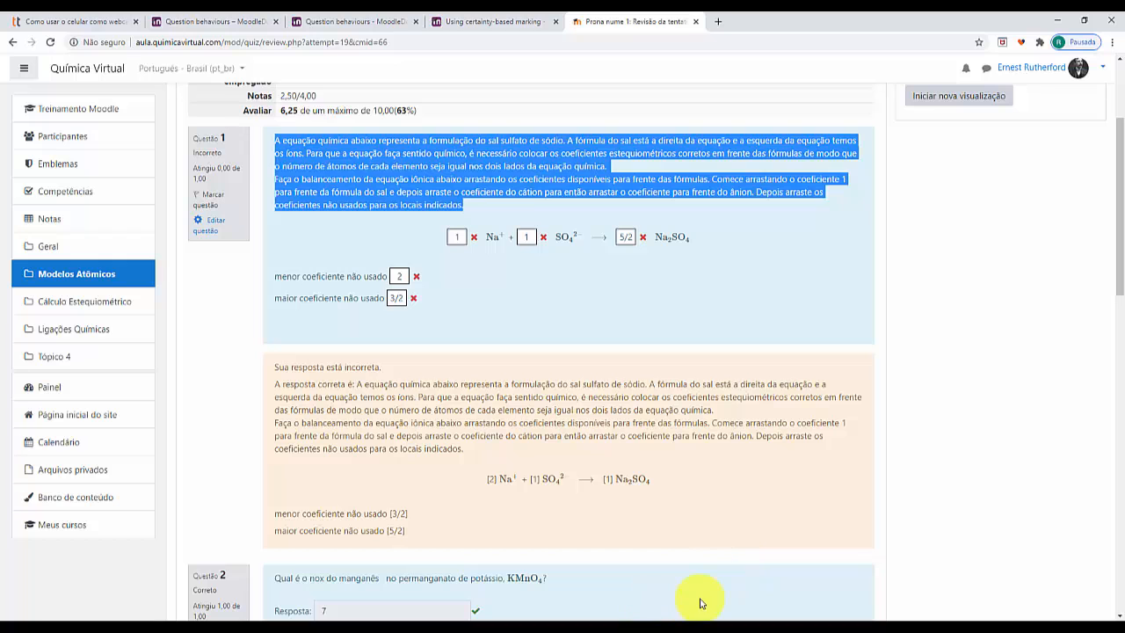
left_click(1023, 509)
scroll(1023, 509, "up", 3)
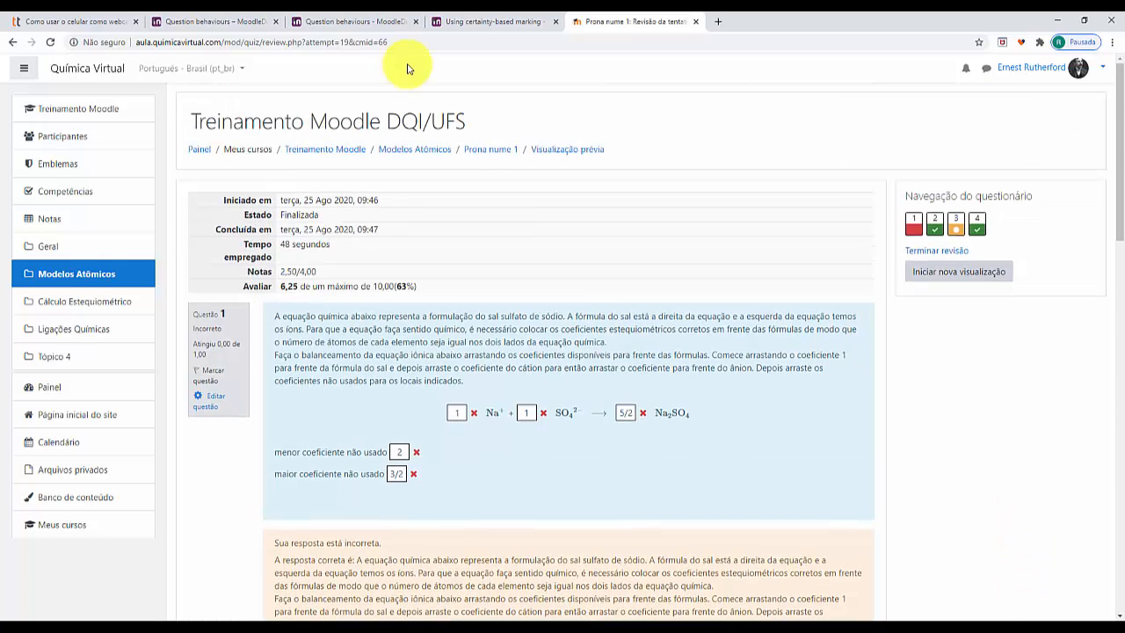
Step: Open the Moodle documentation page on Question behaviours, highlight its title and look through the described behaviours
left_click(350, 21)
left_click(455, 21)
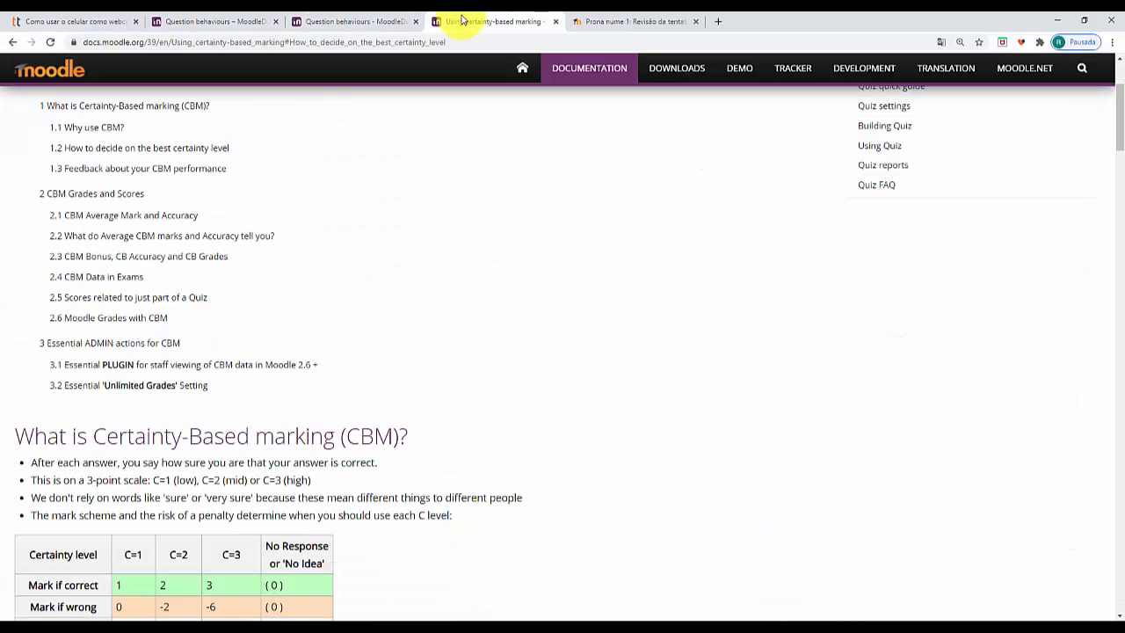
left_click(238, 21)
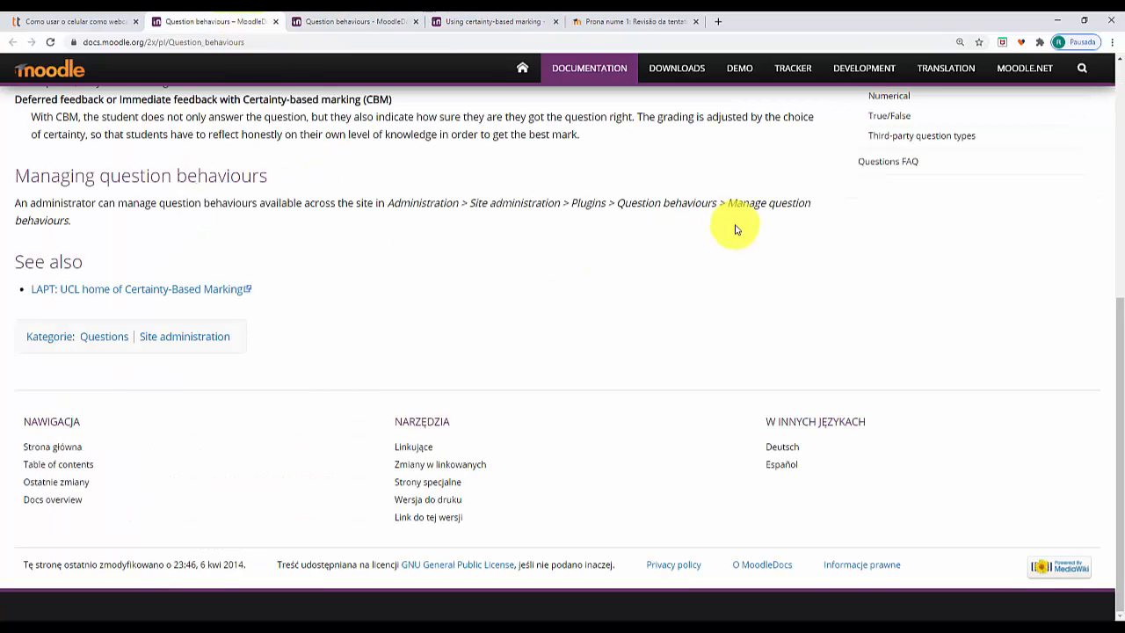
scroll(351, 374, "up", 5)
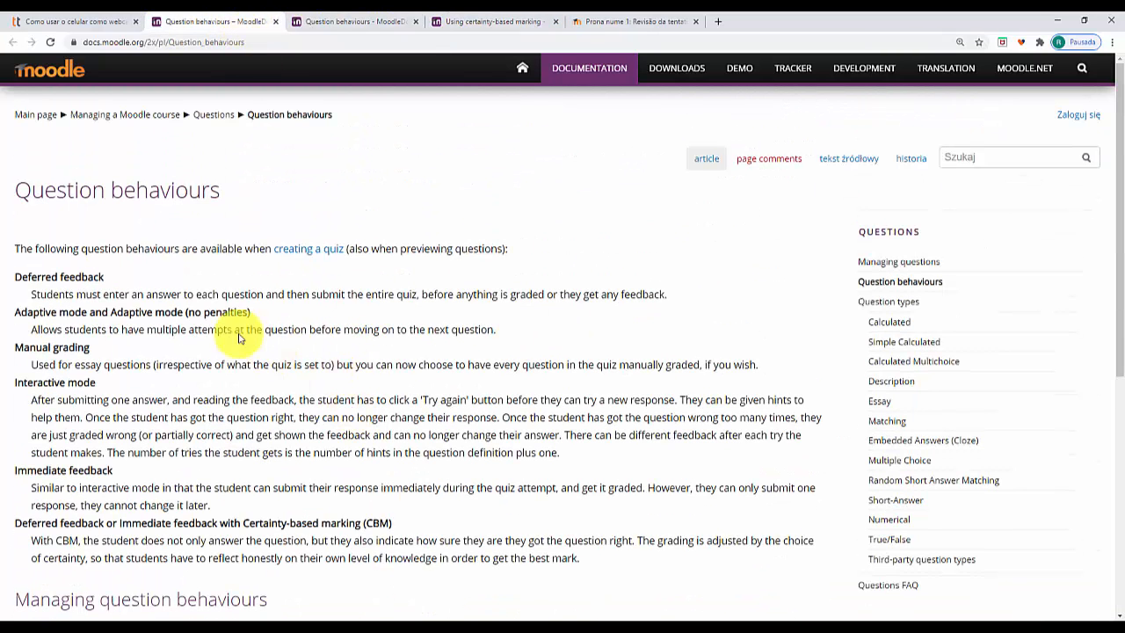
left_click_drag(16, 188, 261, 197)
scroll(527, 389, "down", 5)
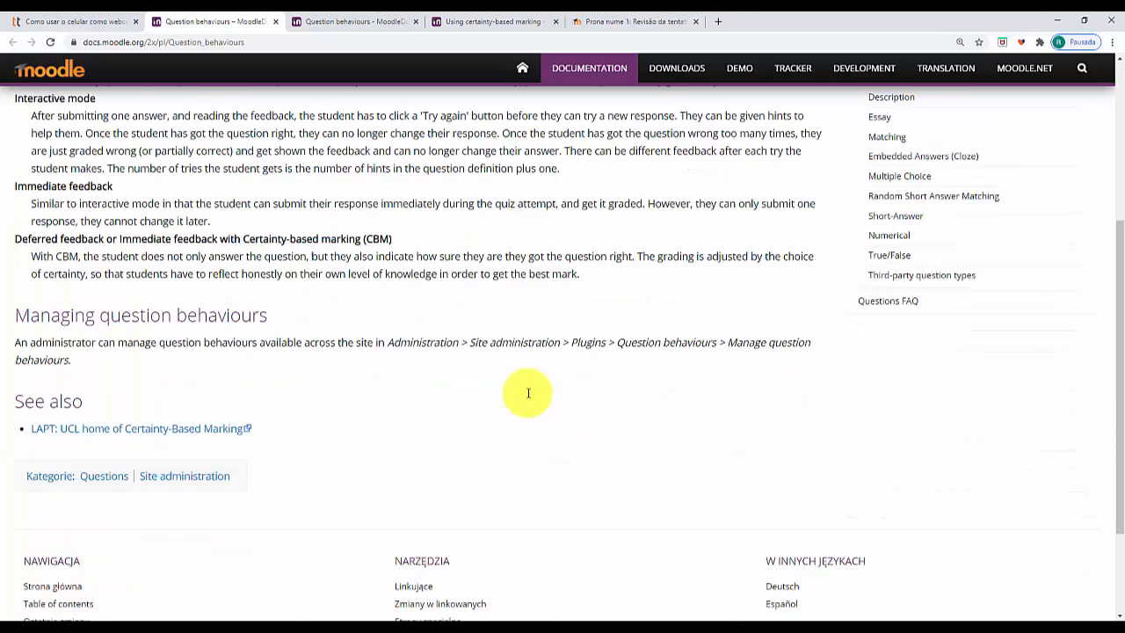
scroll(528, 393, "up", 4)
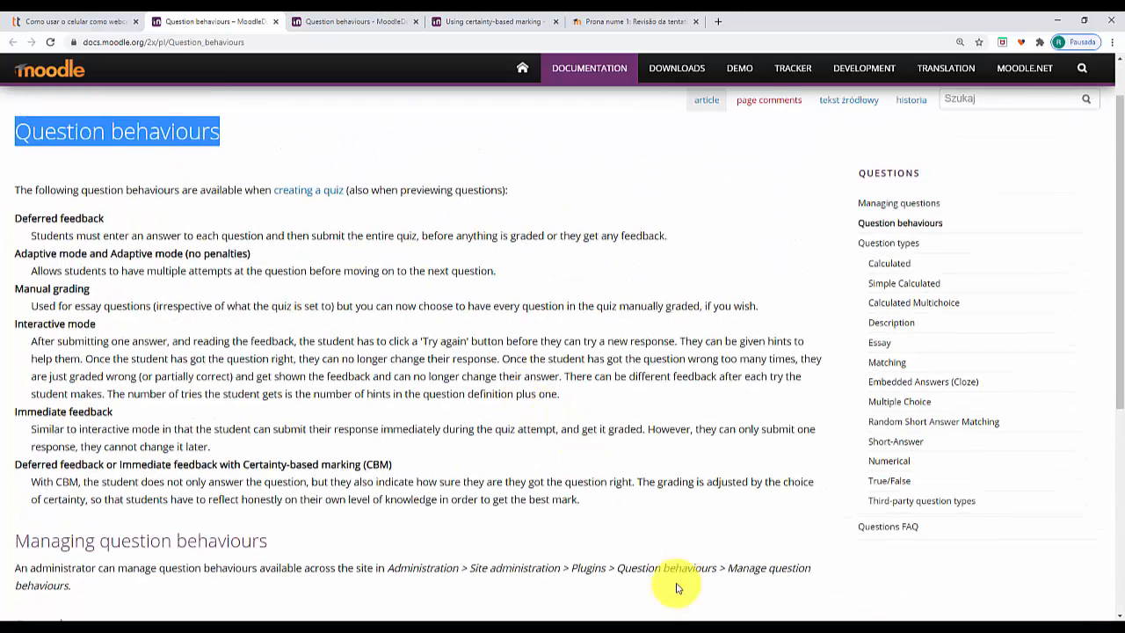